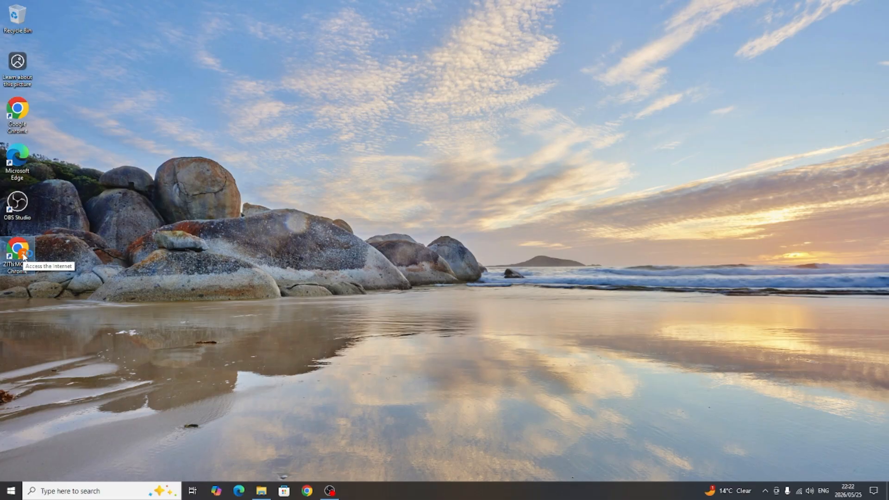
Open Google Chrome, go to config.office.com, and maximize the browser window
double_click(23, 257)
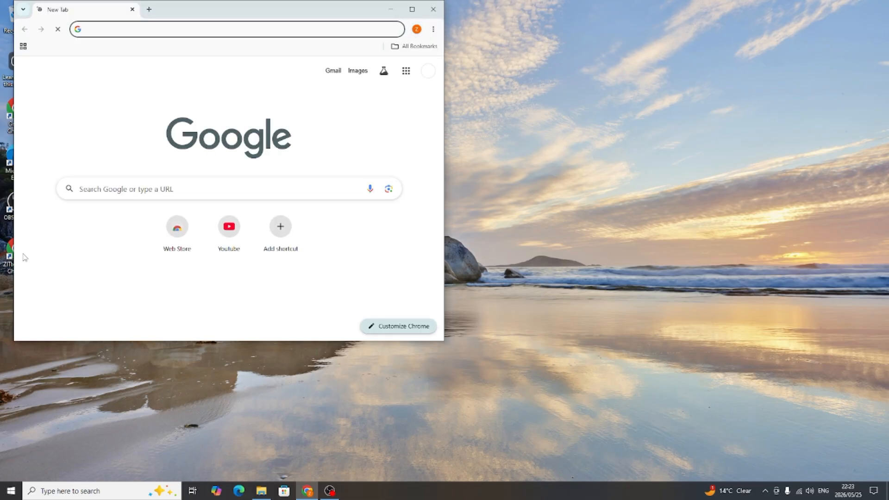
text(config)
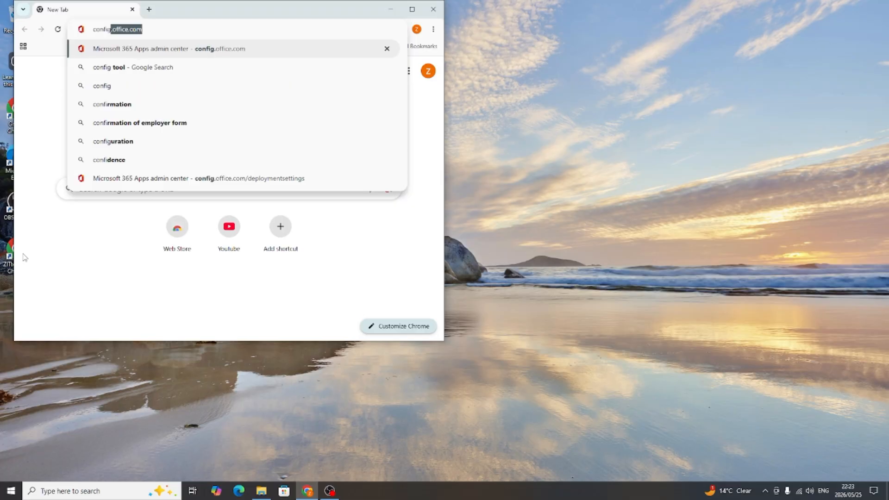
text(.offi)
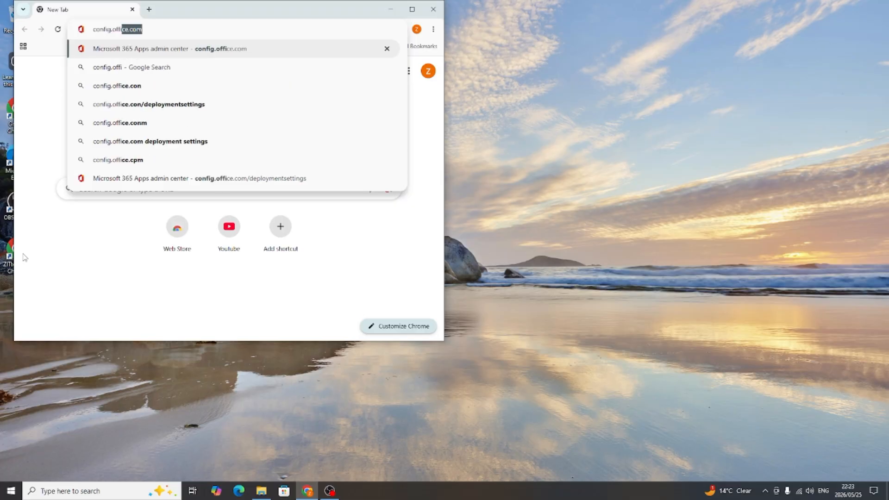
text(ce.com)
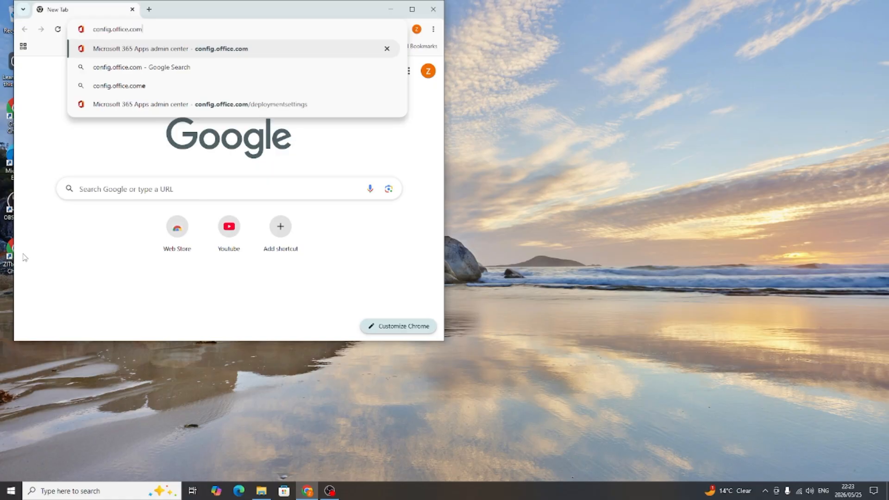
key(Return)
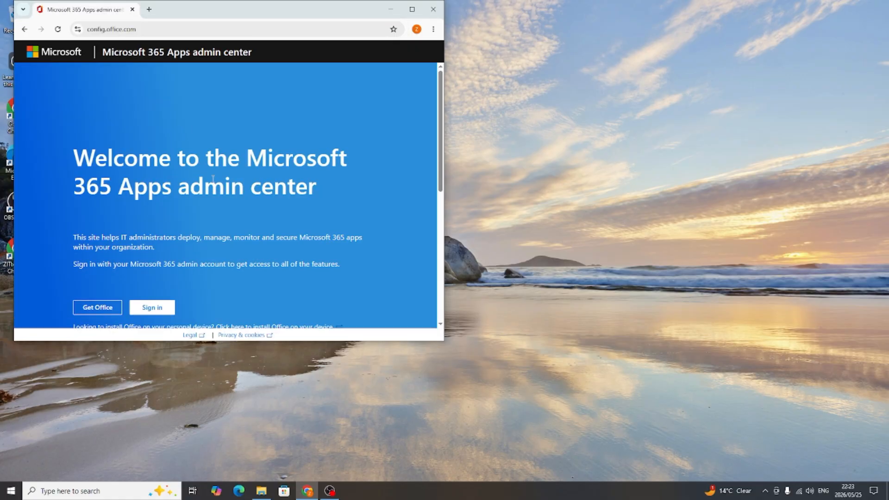
click(412, 9)
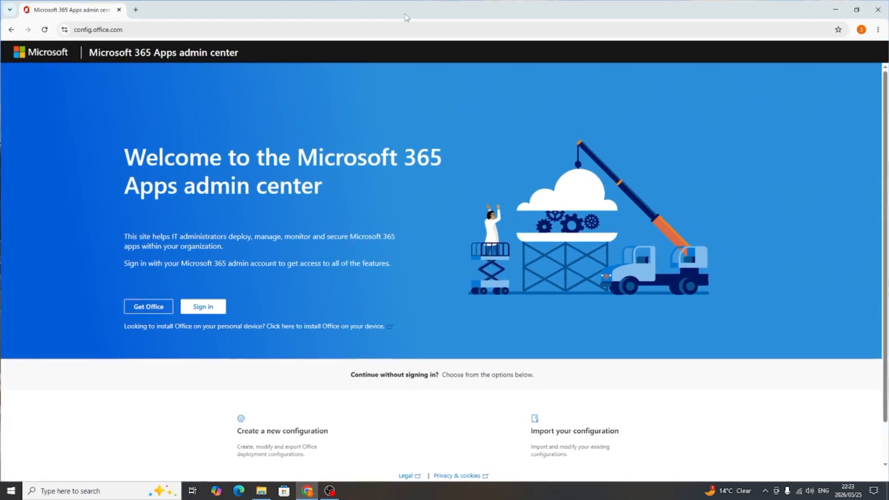
Create a new Office configuration and choose Office LTSC Professional Plus 2024 - Volume License as the Office suite
scroll(404, 220, down, 1)
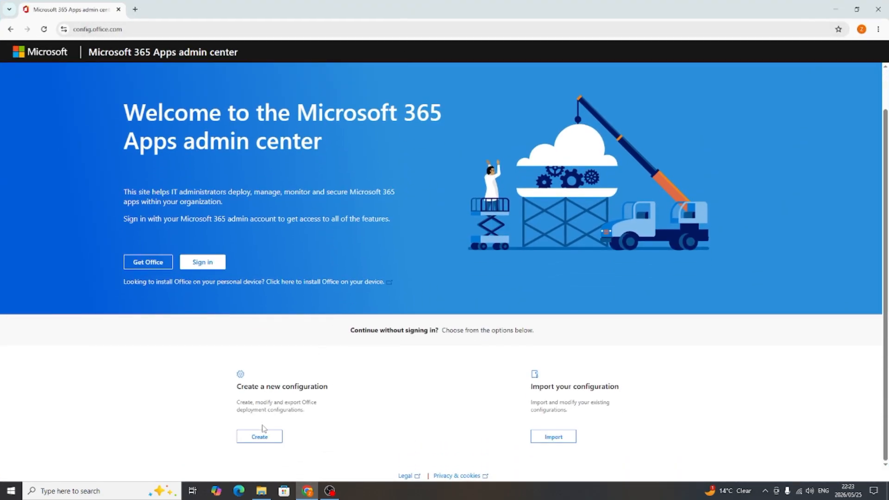
click(253, 439)
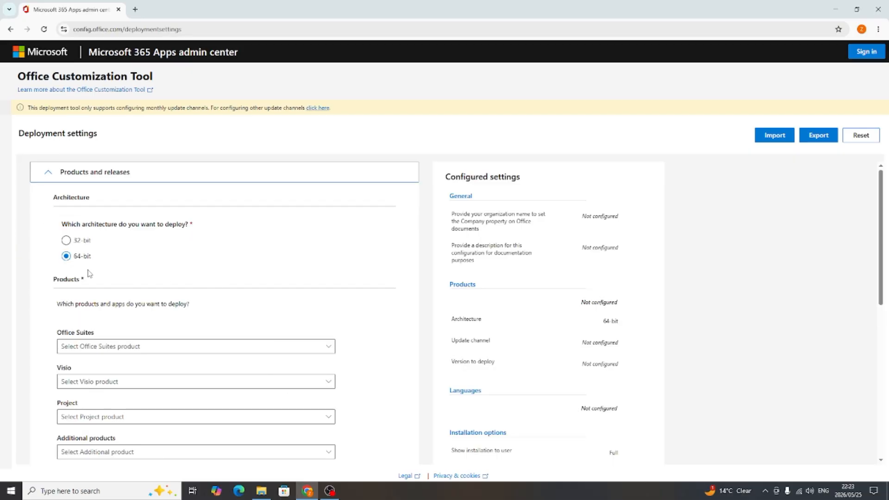
scroll(109, 284, down, 2)
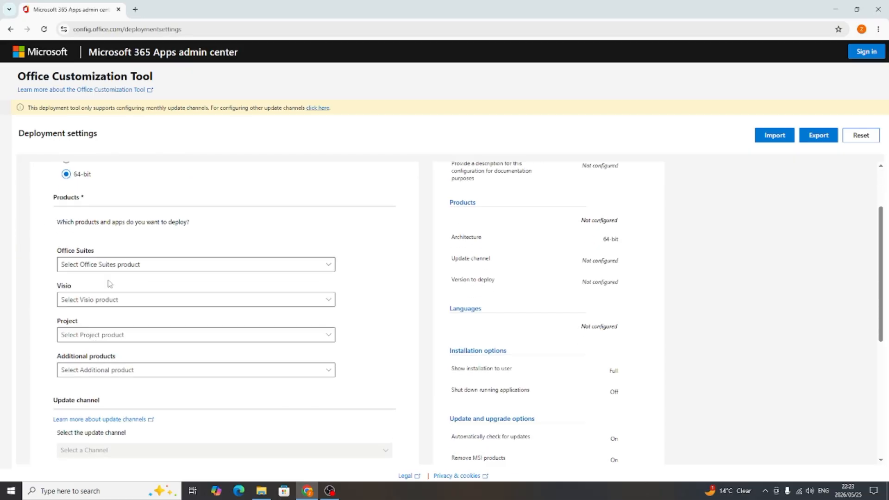
click(124, 256)
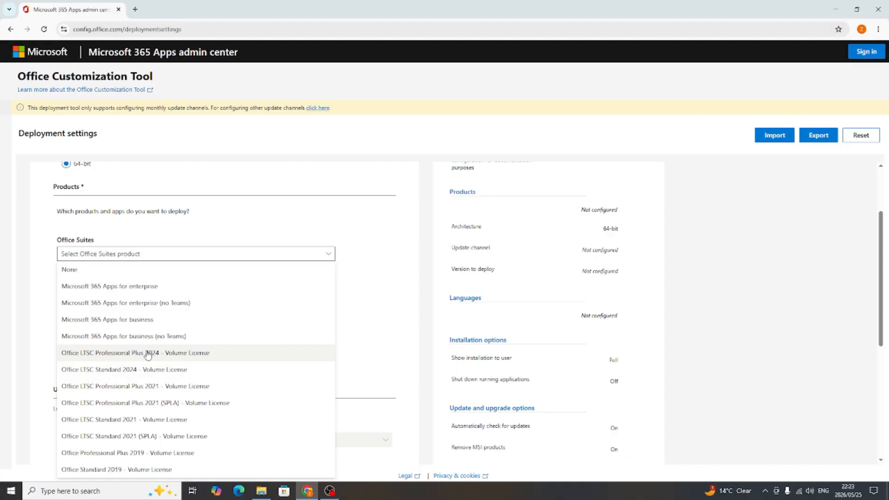
click(120, 354)
Exclude OneNote, OneDrive Desktop, Outlook (classic) and Publisher from the apps being deployed
scroll(134, 338, down, 2)
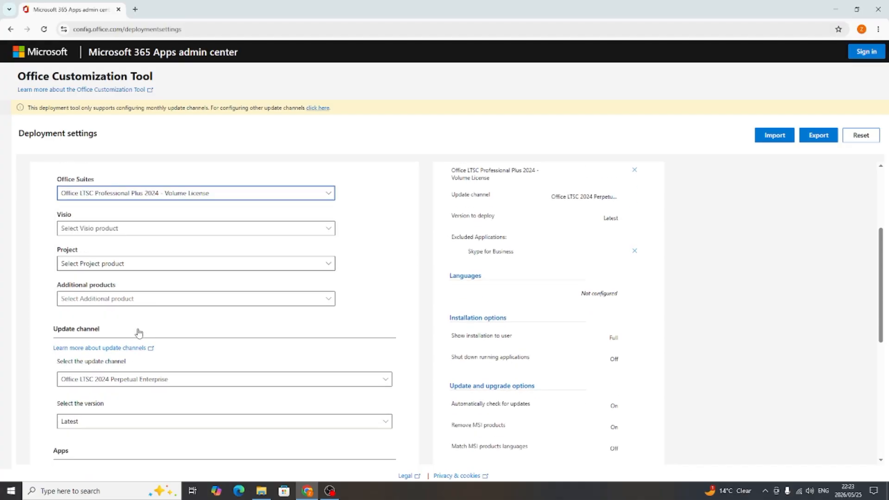
scroll(138, 331, down, 3)
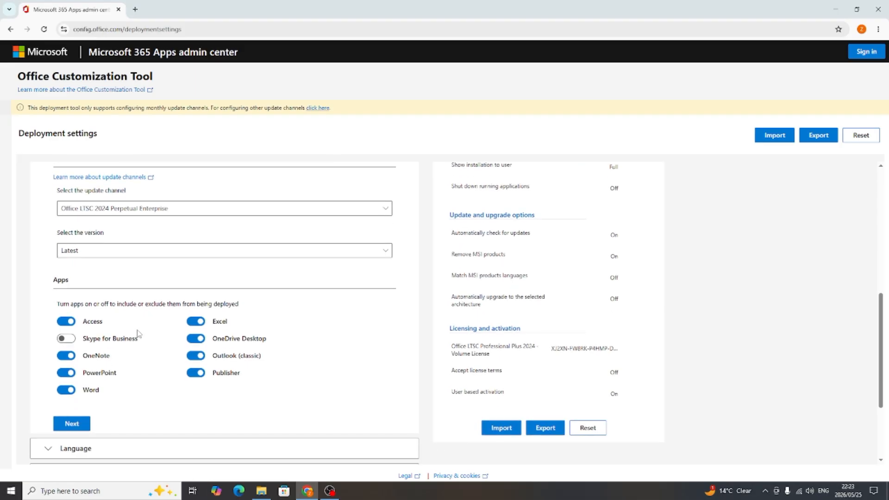
click(66, 355)
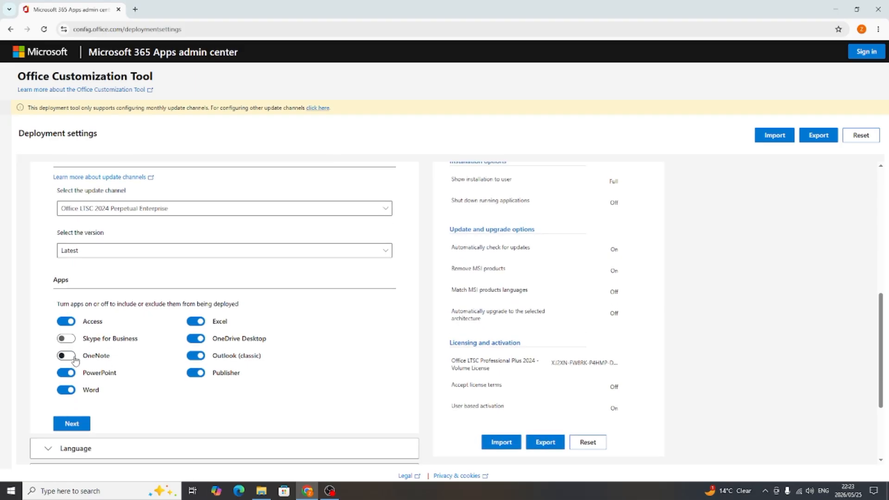
click(195, 338)
click(195, 355)
click(196, 372)
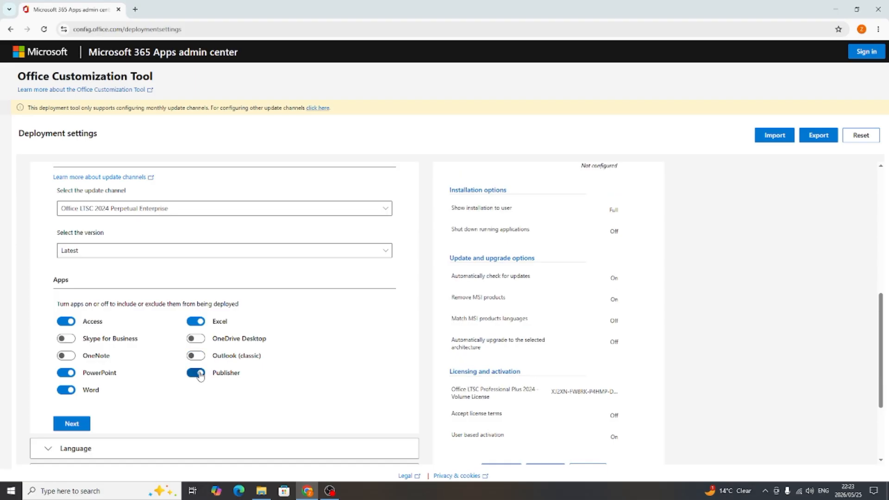
Set the primary language of the deployment to English (United States)
scroll(129, 349, down, 2)
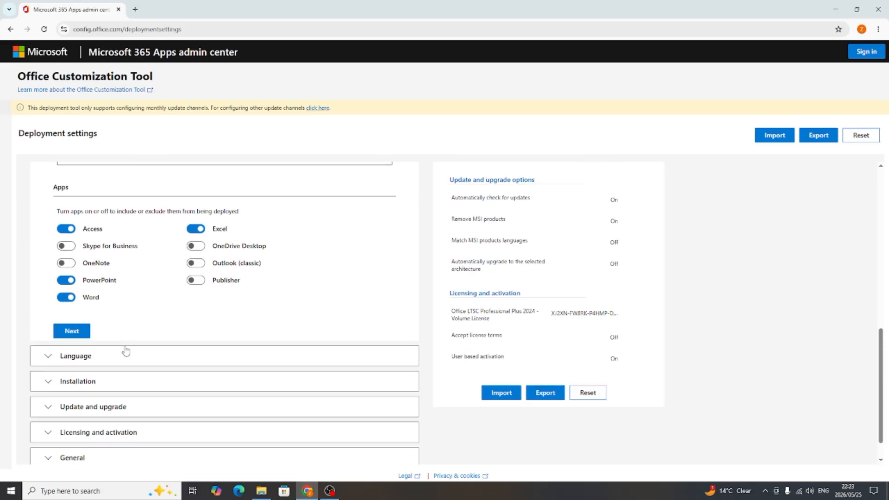
click(75, 356)
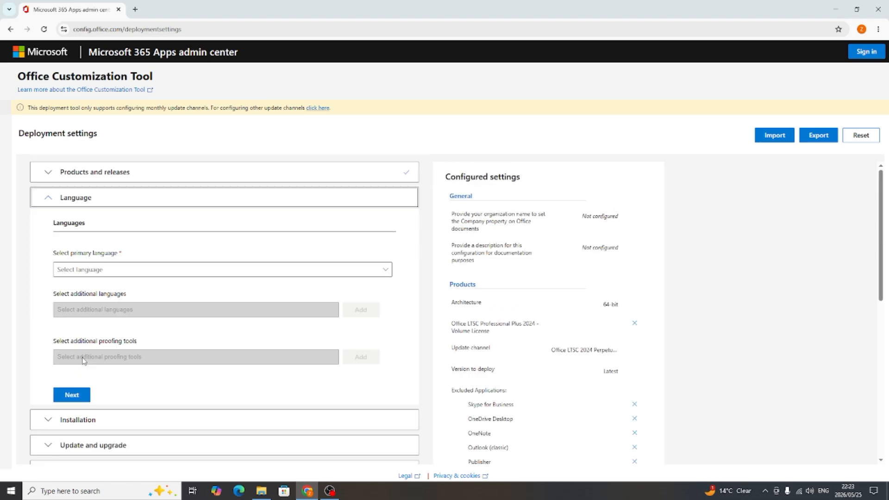
click(122, 270)
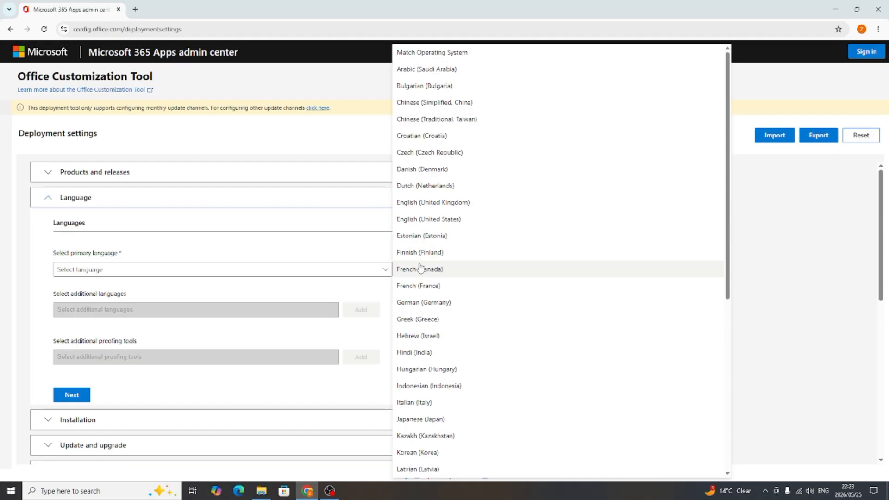
click(418, 219)
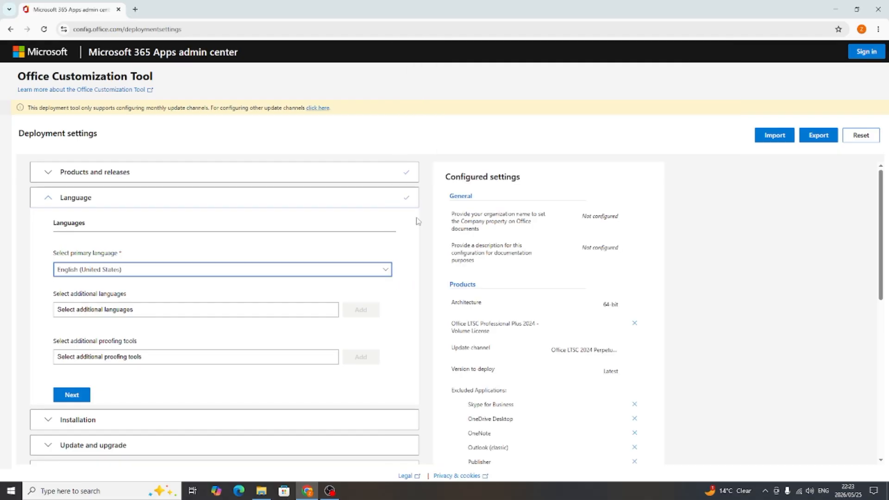
Export the configuration as Configuration.xml with Office Open XML formats, accepting the license terms, and show the downloaded file in its folder
scroll(370, 268, down, 3)
scroll(371, 268, up, 2)
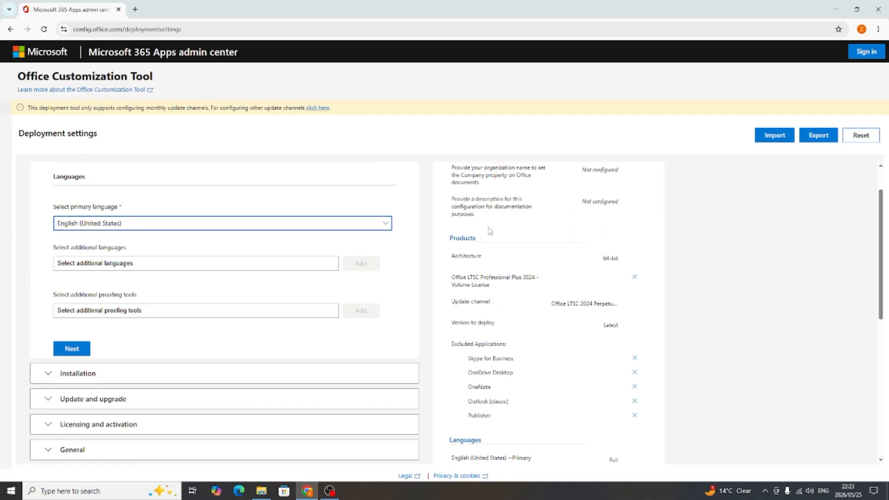
click(820, 137)
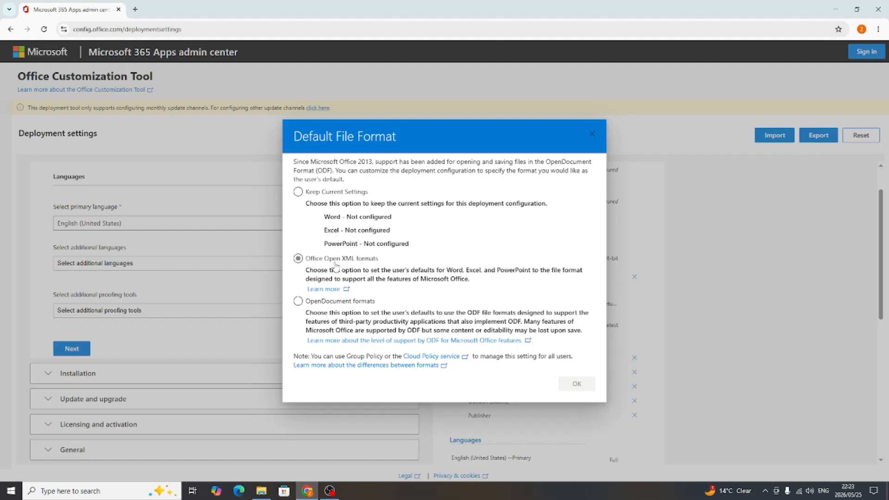
click(298, 257)
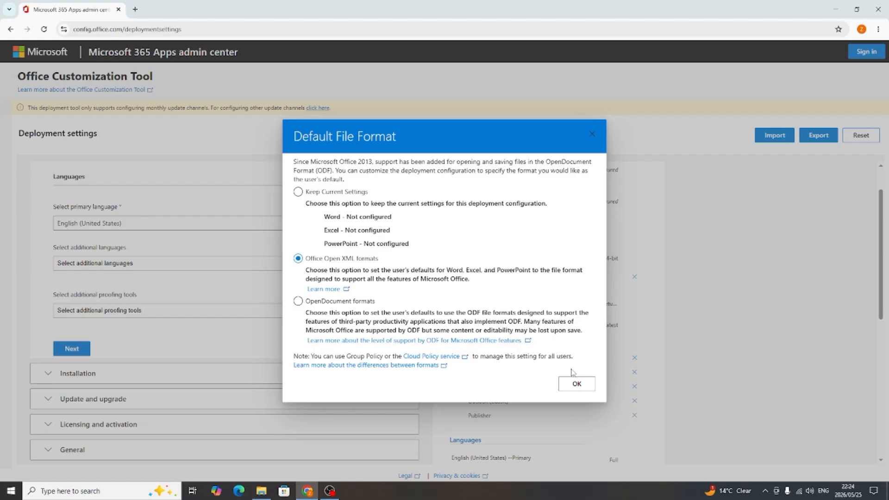
click(576, 384)
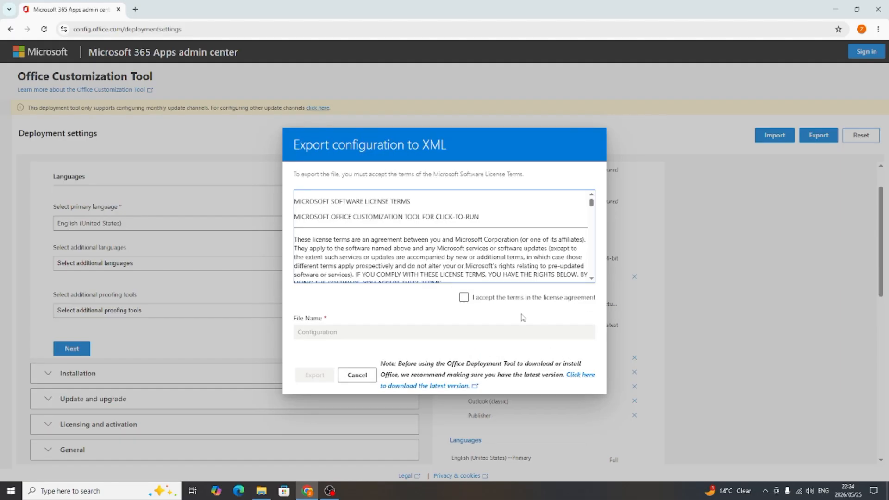
click(462, 299)
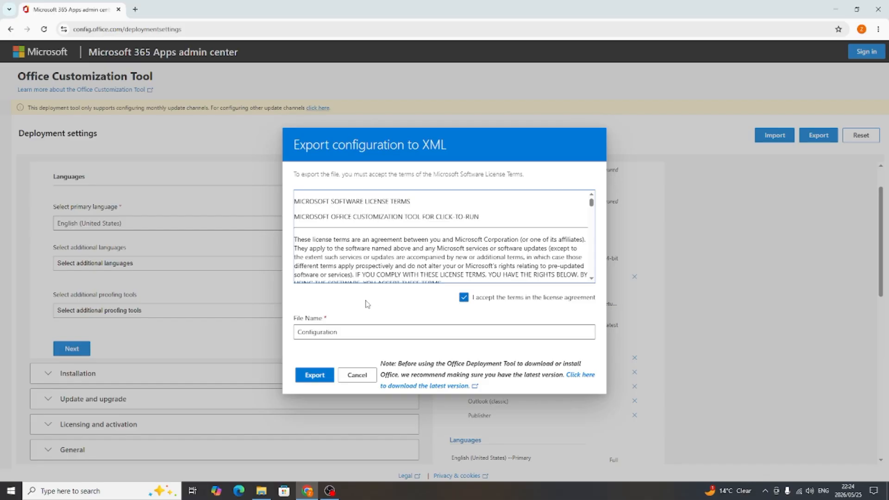
click(314, 376)
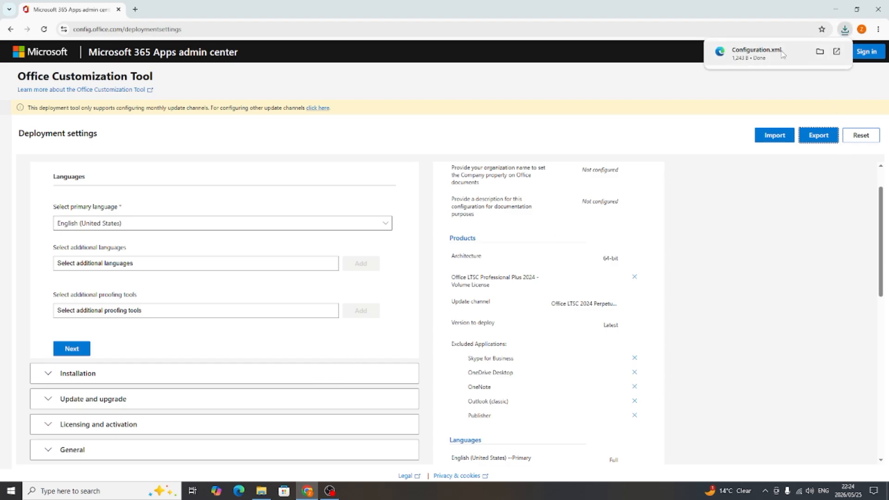
click(817, 52)
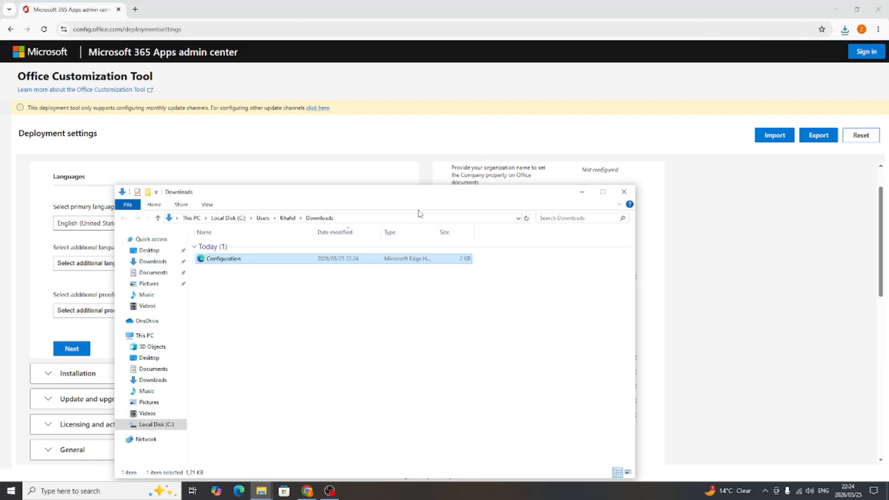
Search for "office deployment tool" in a new browser tab and download the tool in English from the Microsoft Download Center
click(135, 9)
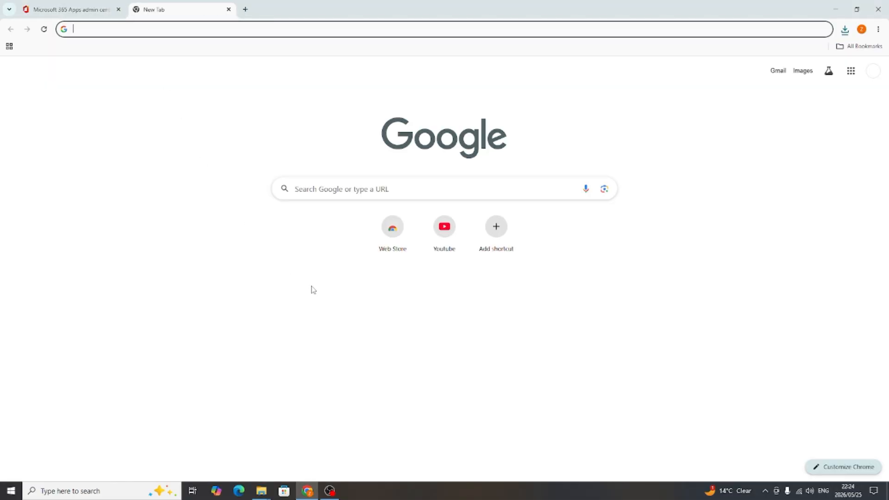
text(off)
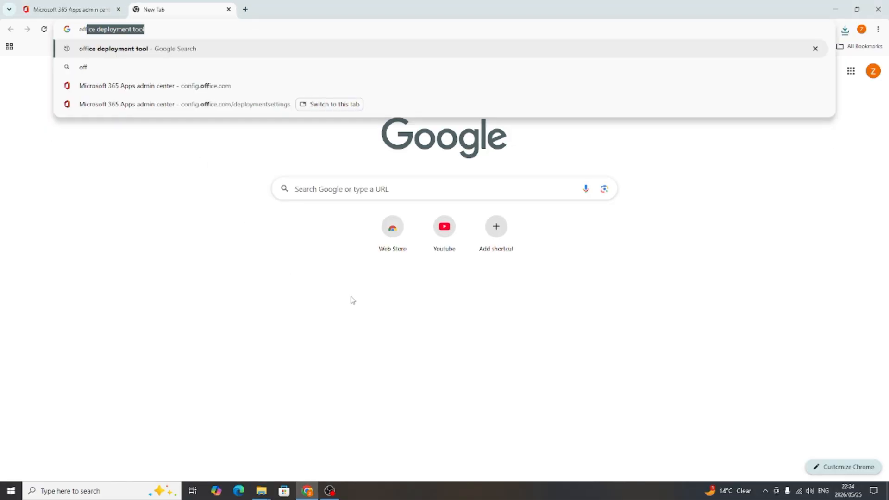
text(ice de)
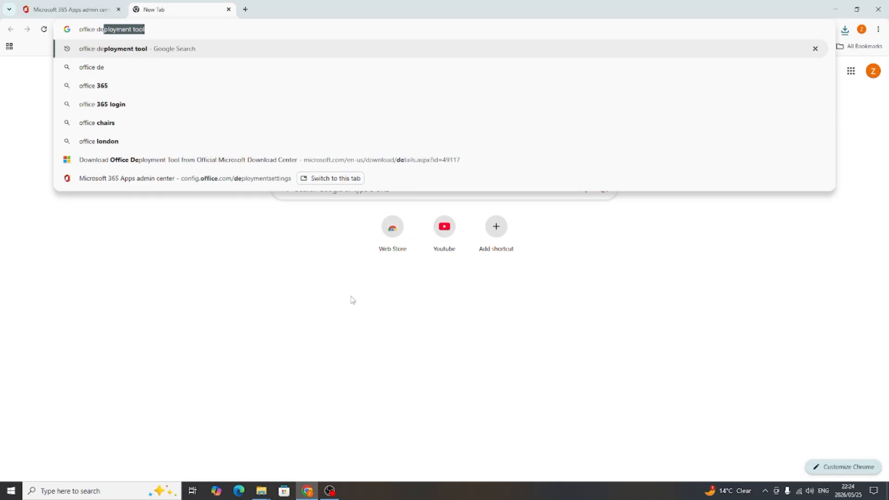
text(ployment)
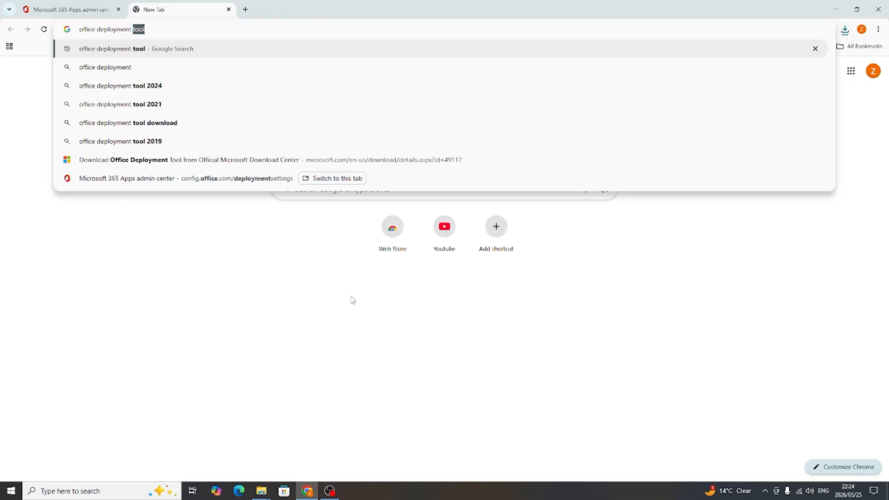
text( tool)
key(Return)
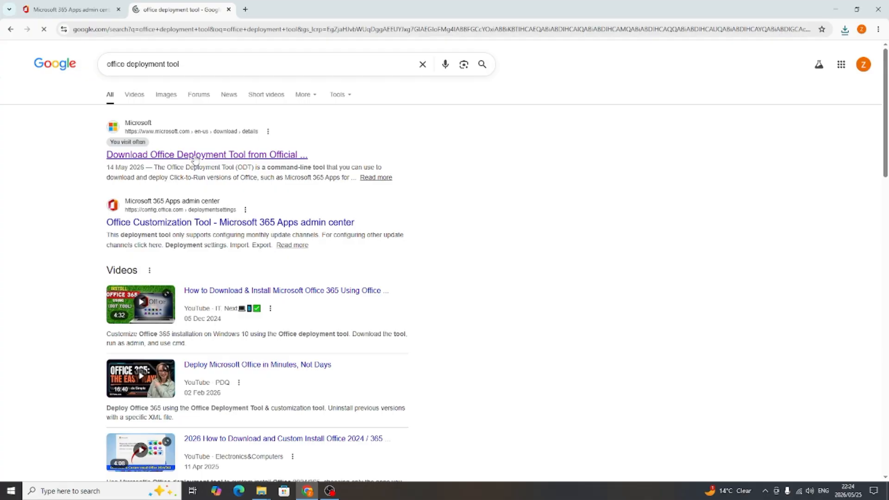
click(211, 159)
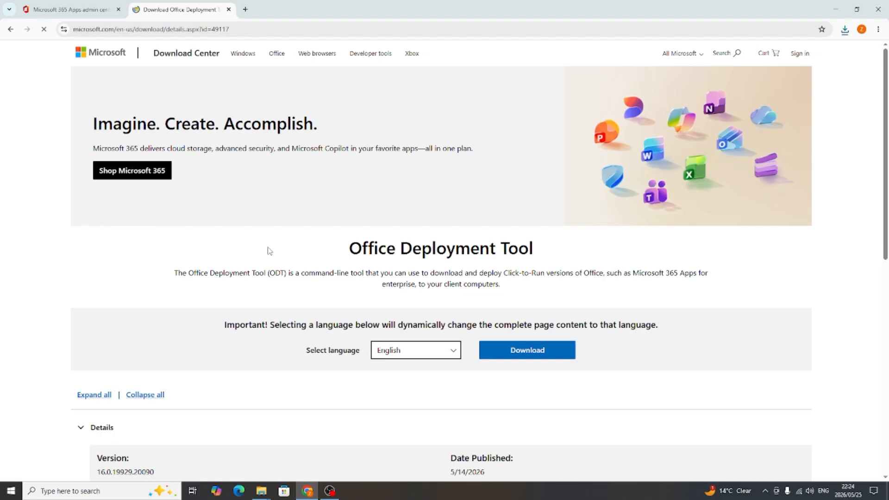
click(524, 353)
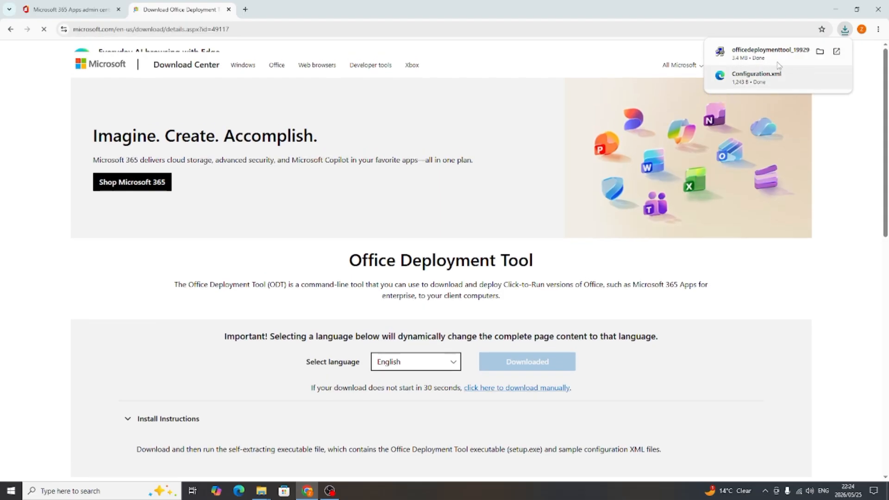
click(820, 51)
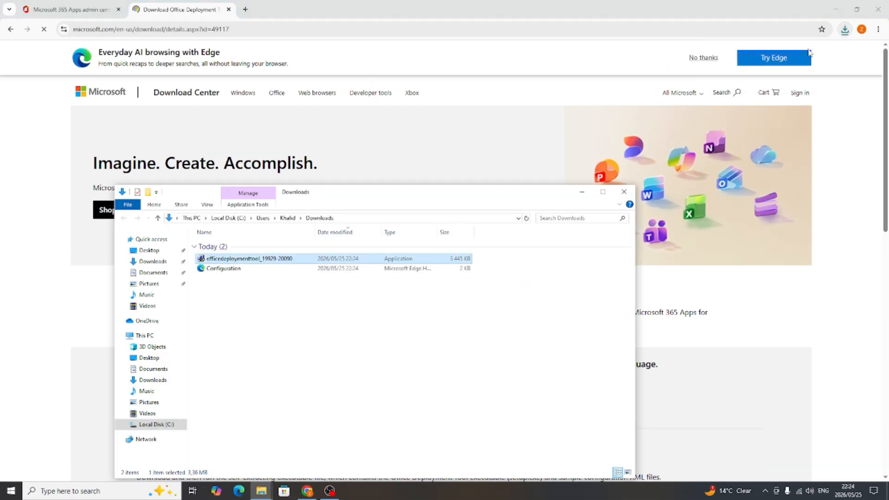
double_click(275, 260)
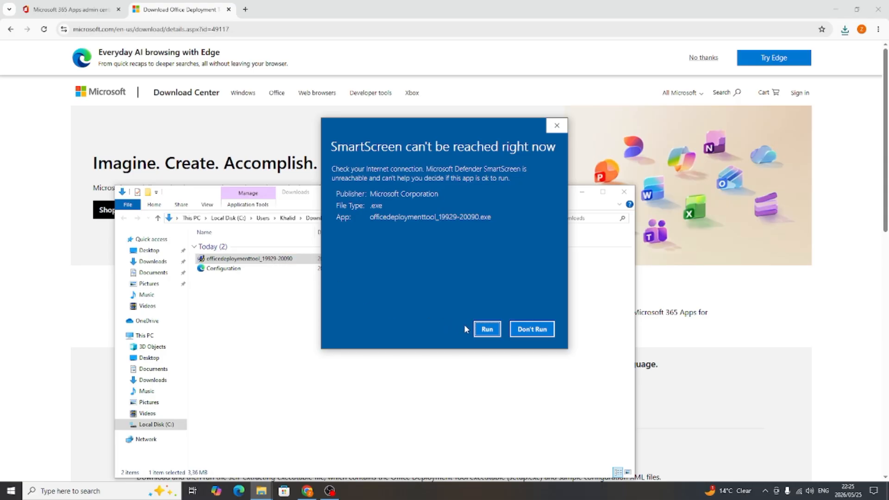
click(484, 329)
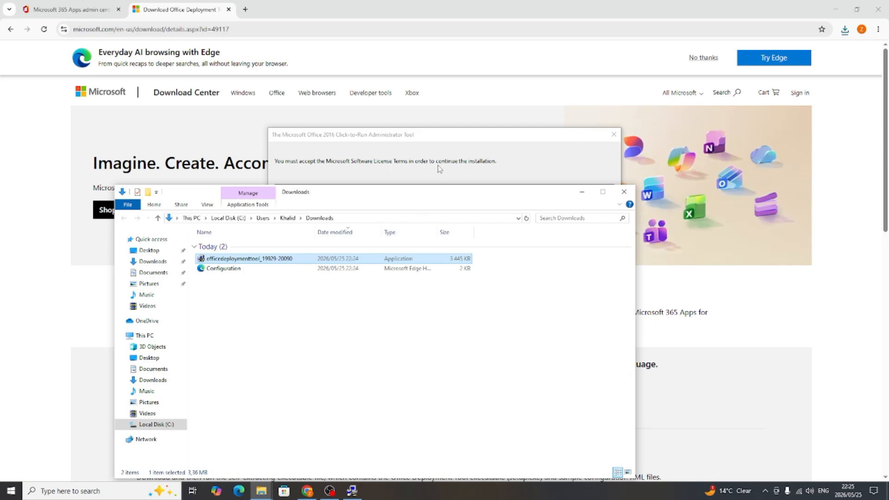
Accept the Office Deployment Tool license terms and extract its files to the Downloads folder
click(447, 133)
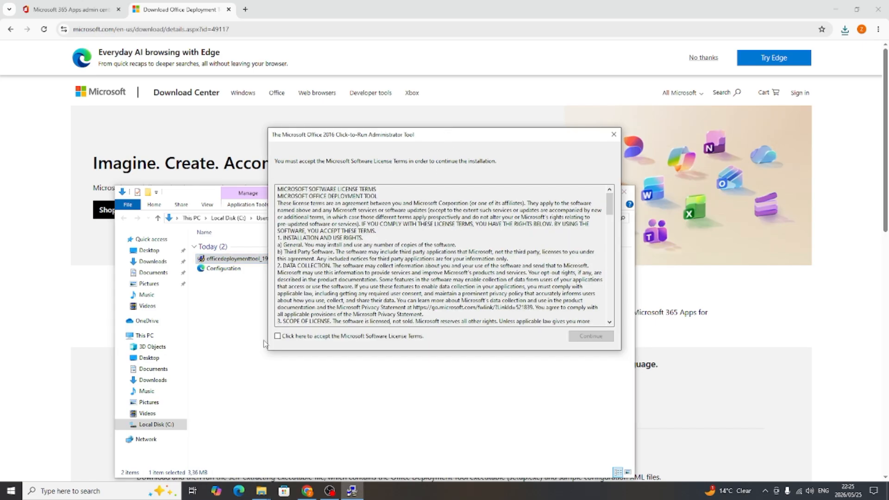
click(277, 336)
click(587, 336)
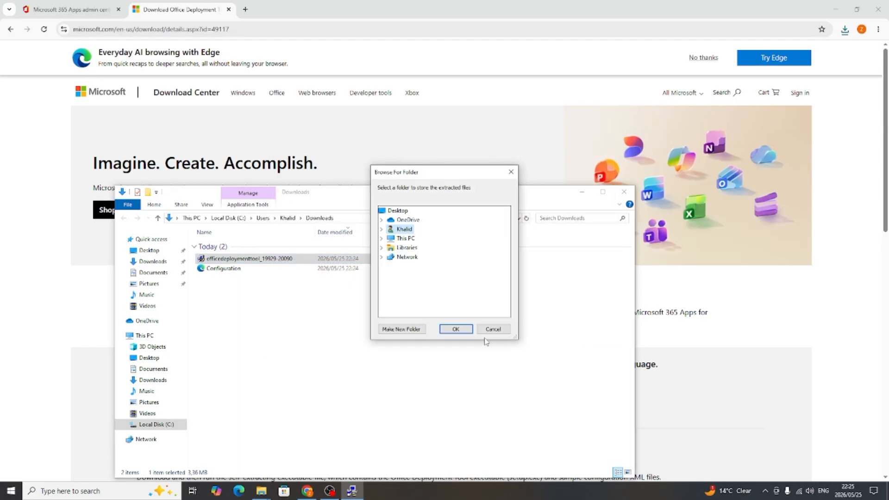
click(391, 237)
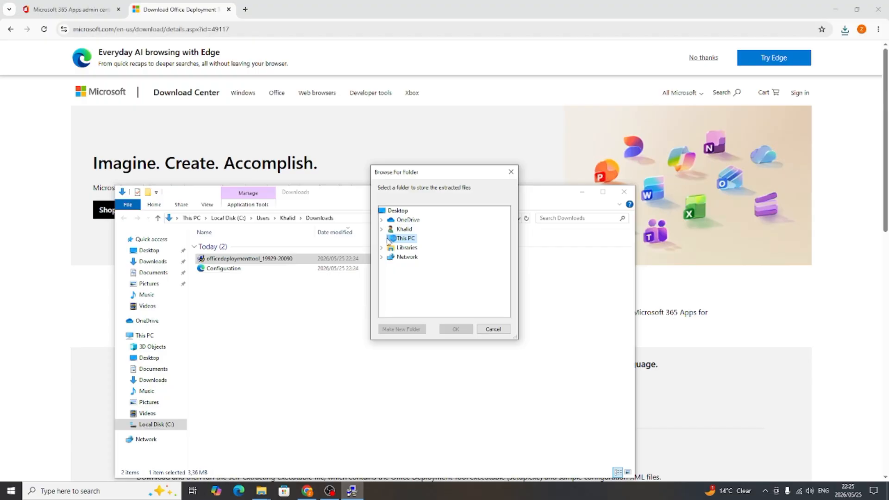
double_click(389, 239)
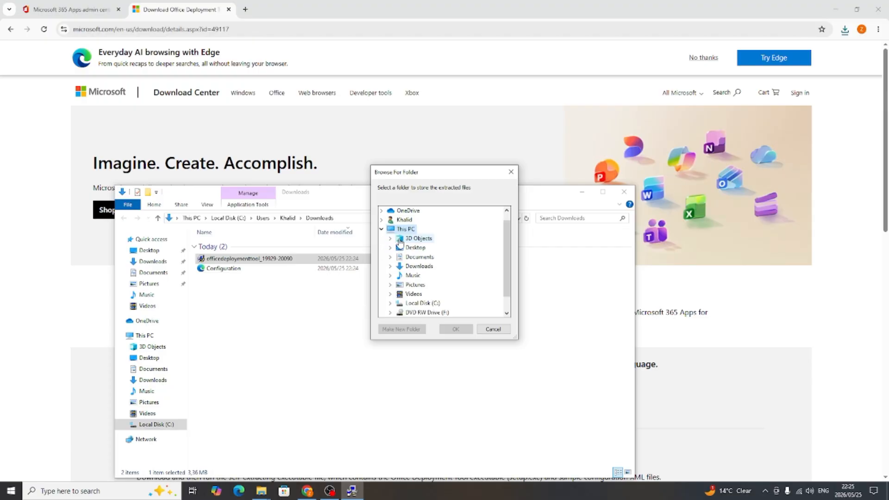
click(407, 269)
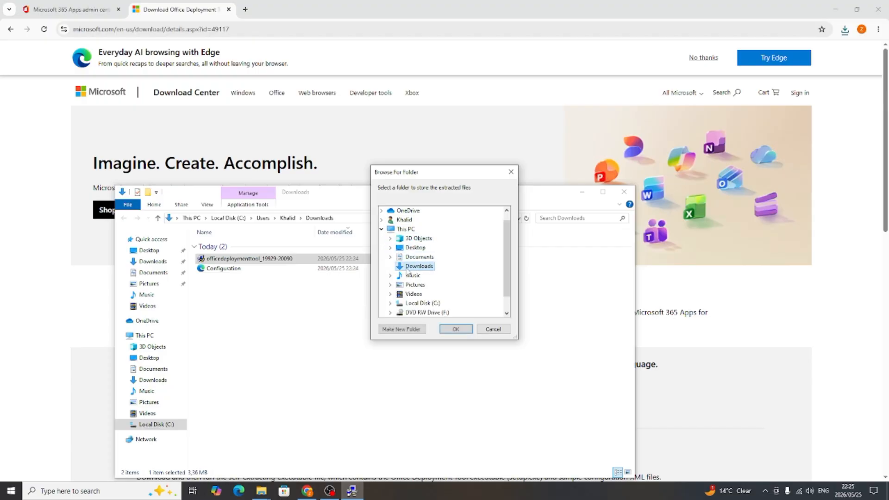
click(455, 329)
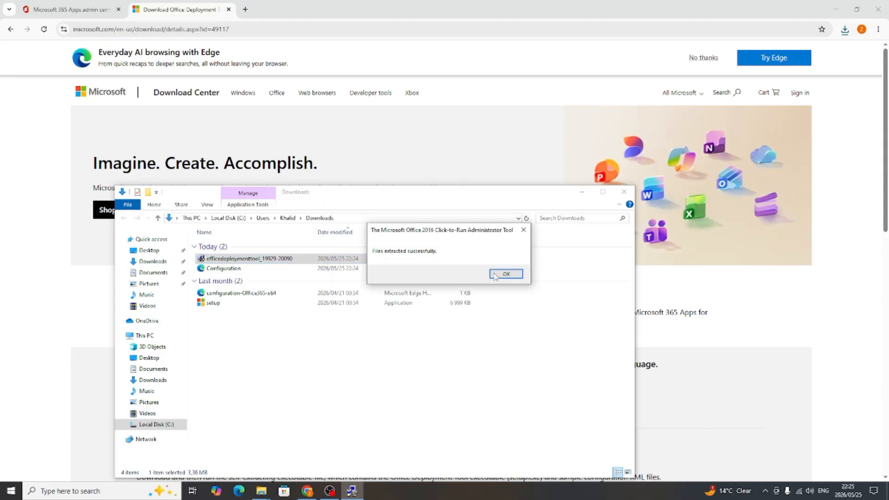
click(506, 274)
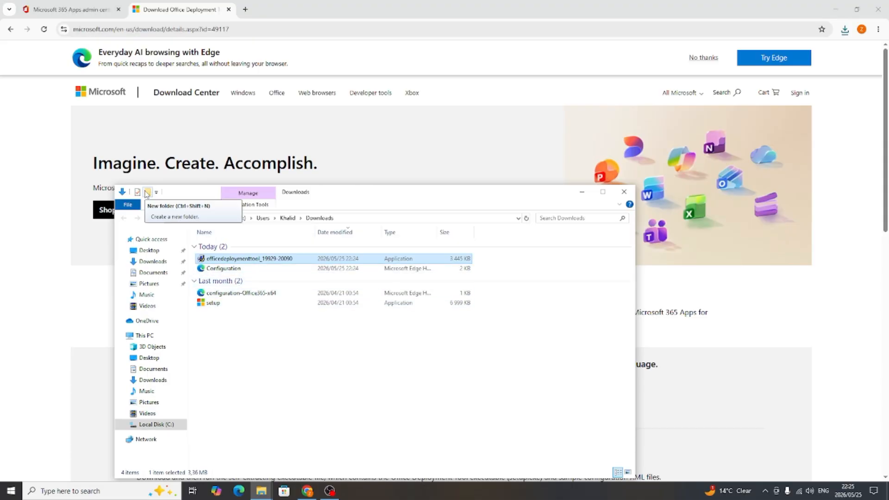
Create a new folder named "office 2025" in Downloads
click(148, 192)
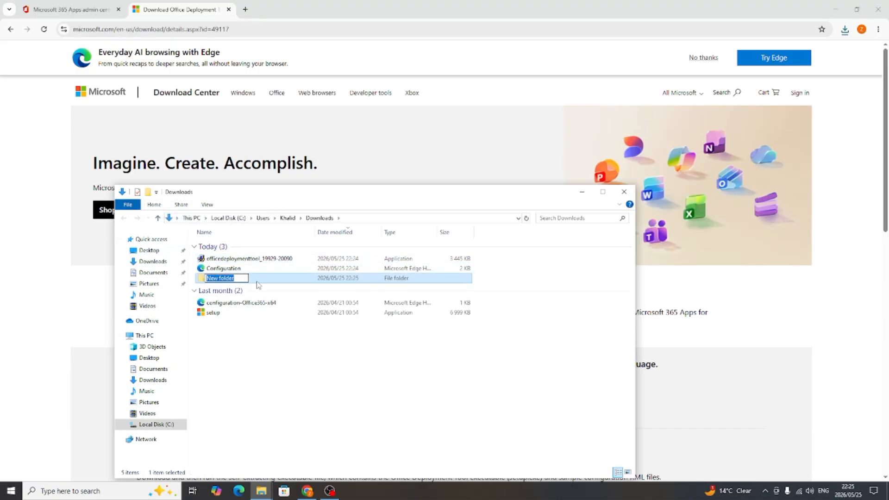
text(c)
text(ffice 2025)
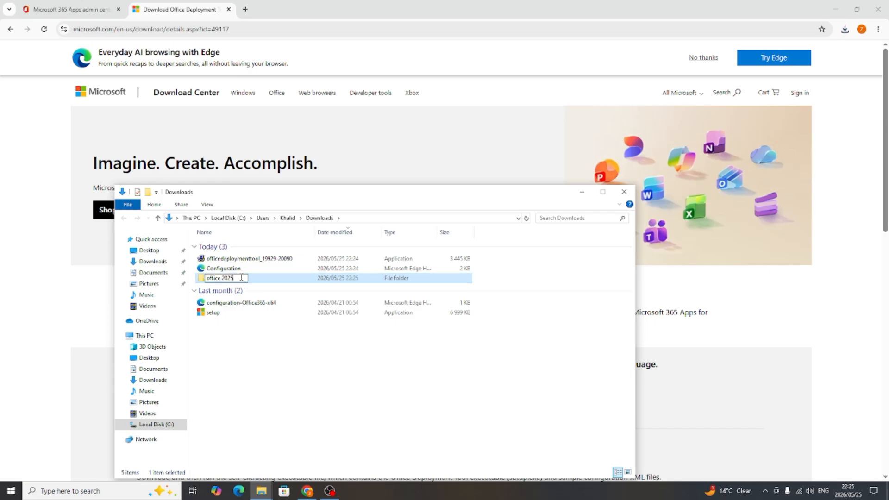
click(267, 354)
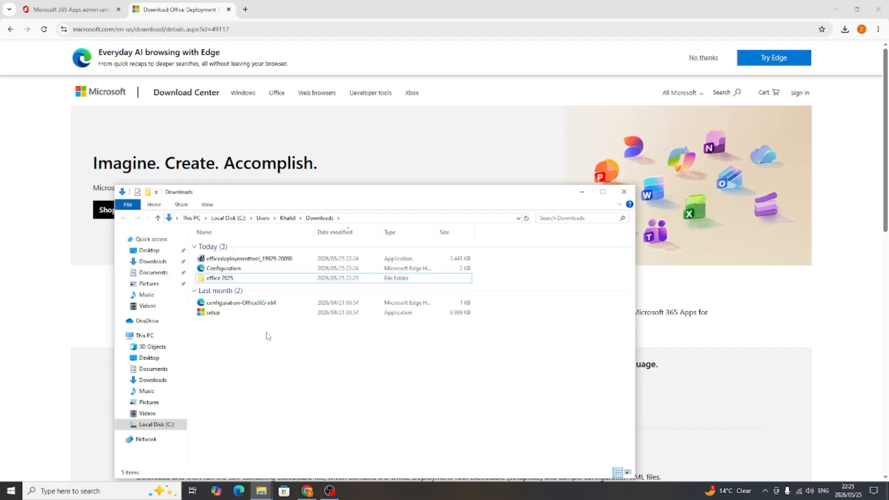
Move the setup application and the Configuration file into the office 2025 folder and open that folder
click(239, 317)
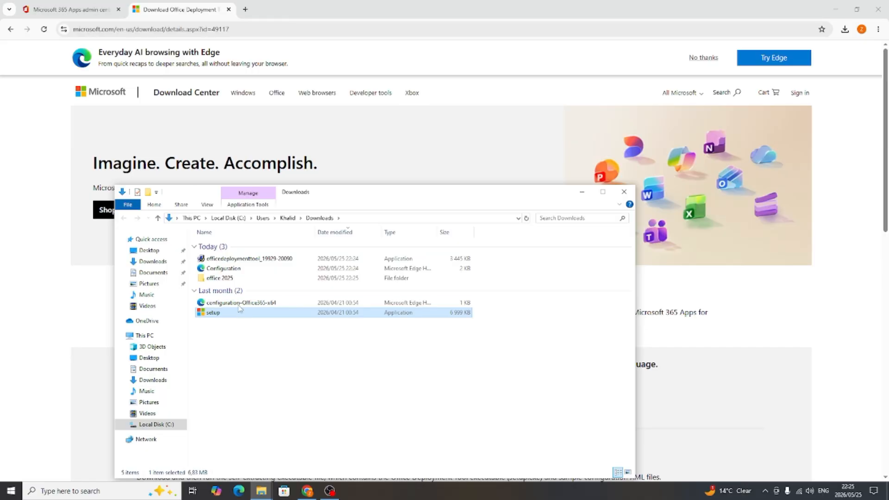
ctrl+click(240, 269)
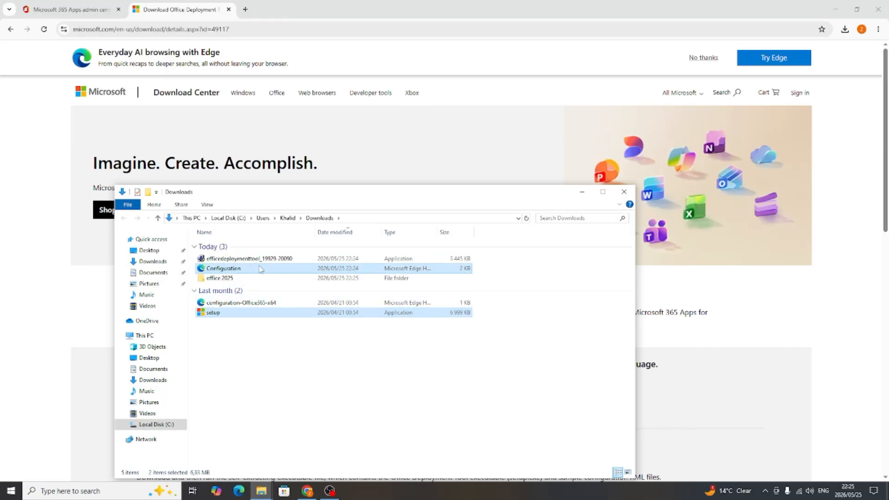
drag(268, 269, 263, 282)
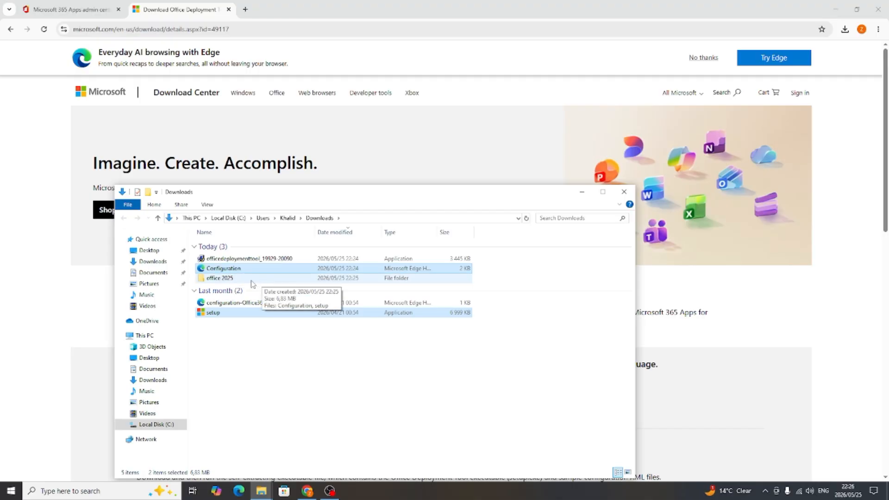
double_click(252, 280)
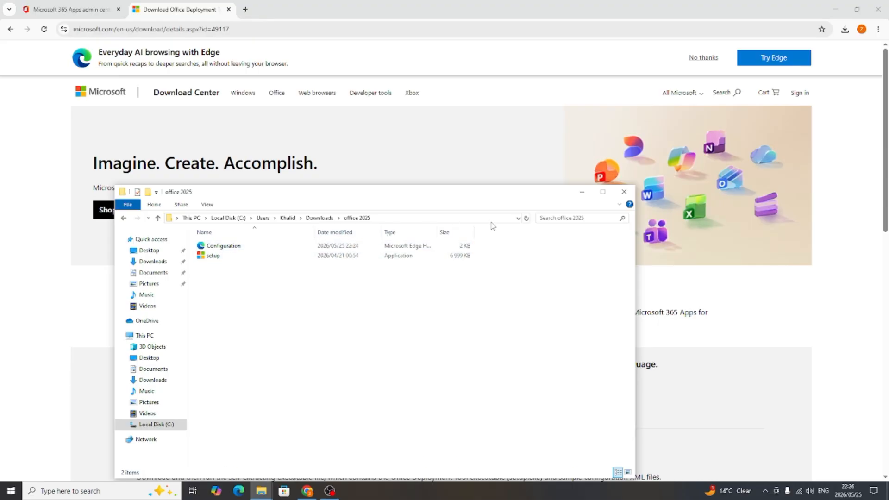
Copy the full path of the office 2025 folder
click(518, 218)
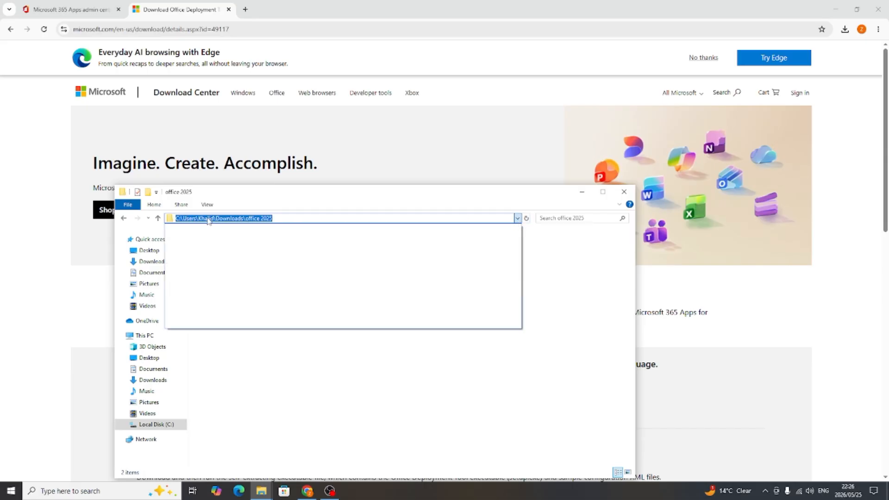
click(298, 218)
click(289, 218)
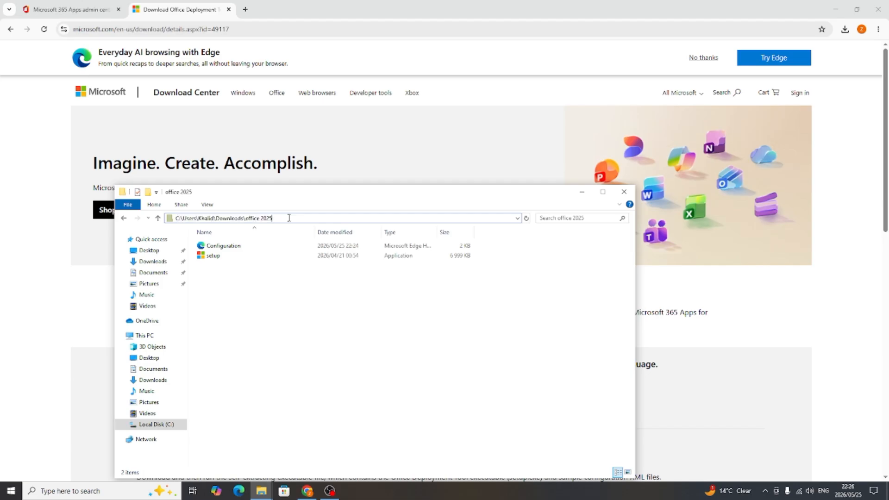
drag(289, 218, 175, 217)
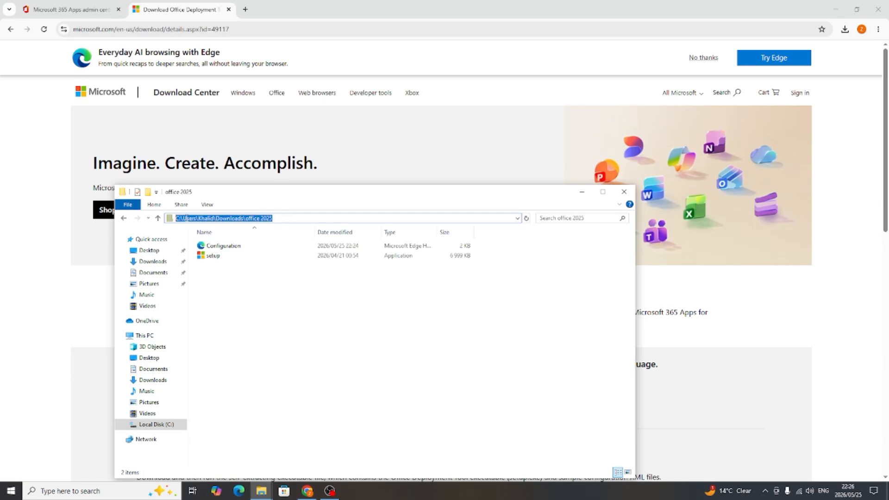
right_click(197, 216)
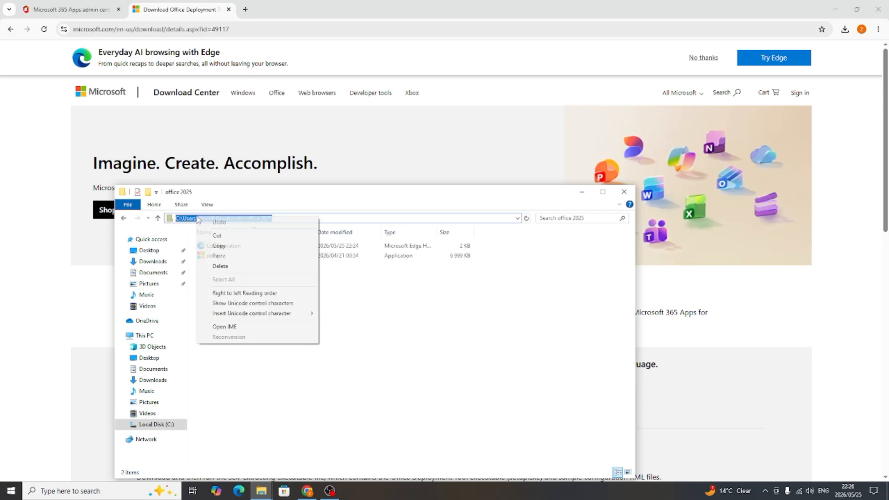
click(219, 247)
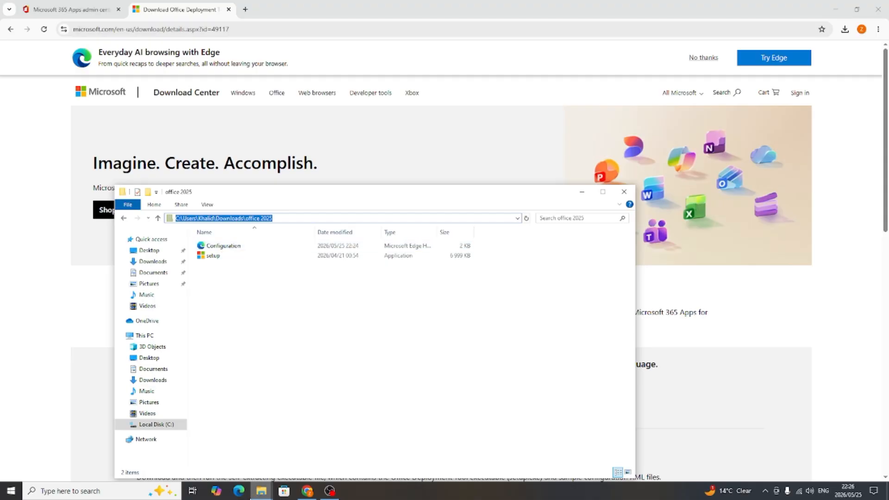
Search Windows for "comm" and run Command Prompt as administrator
click(71, 491)
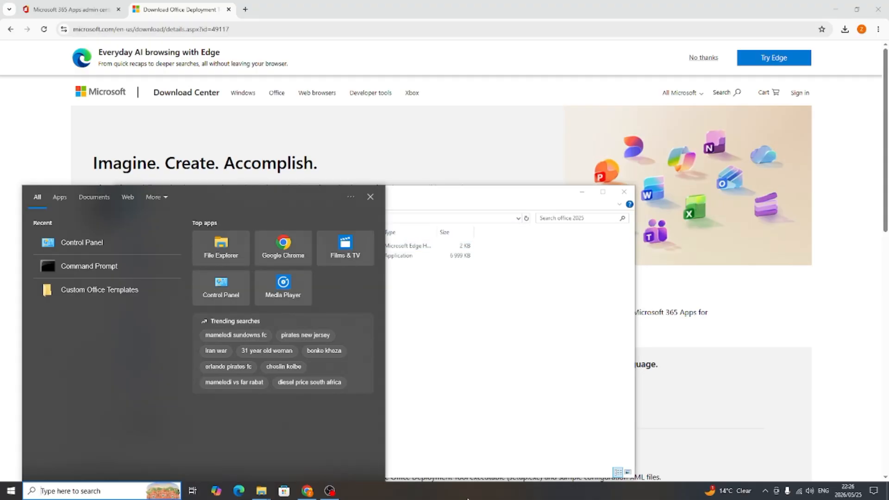
text(comm)
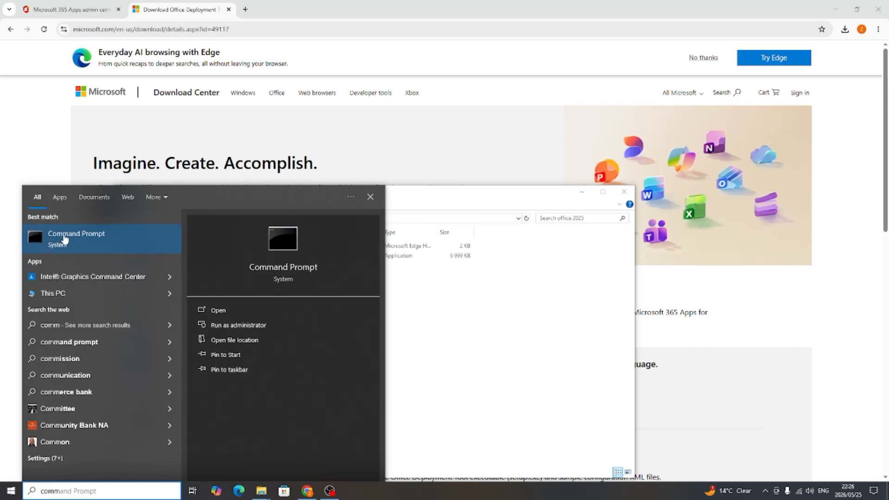
click(248, 325)
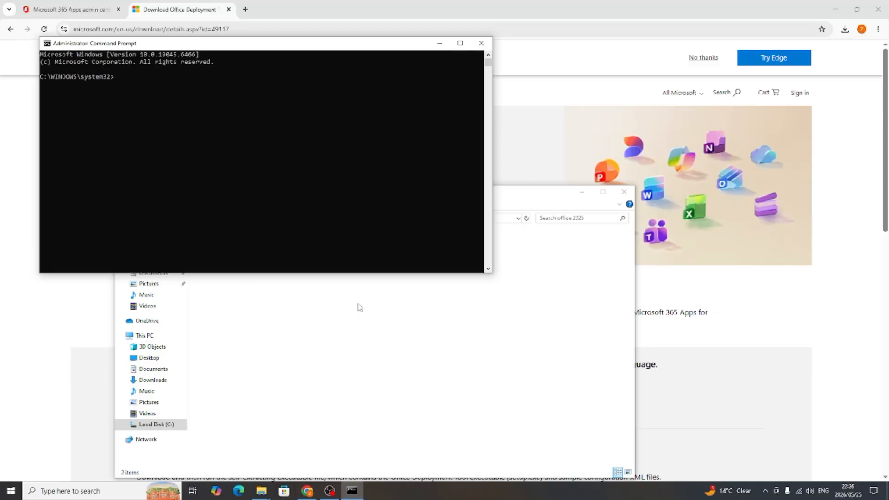
Change to the copied office 2025 path with cd and run setup.exe /configure Configuration.xml
text(cd)
key(ctrl+v)
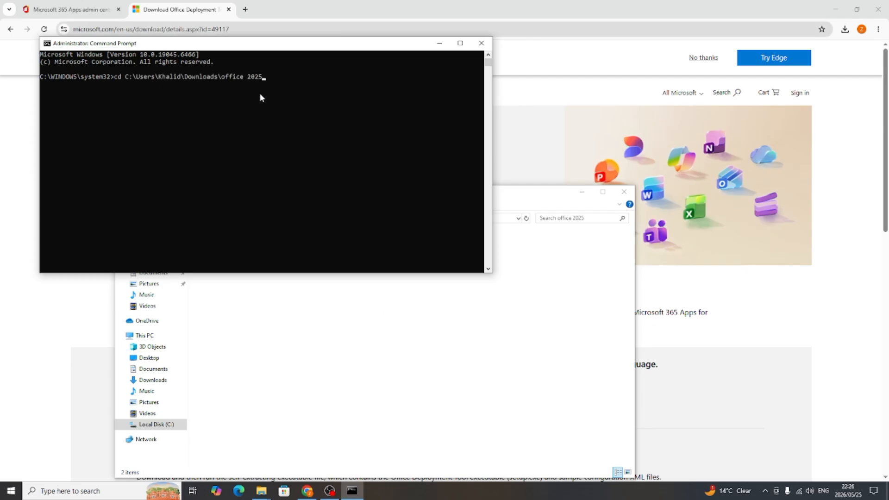
key(Return)
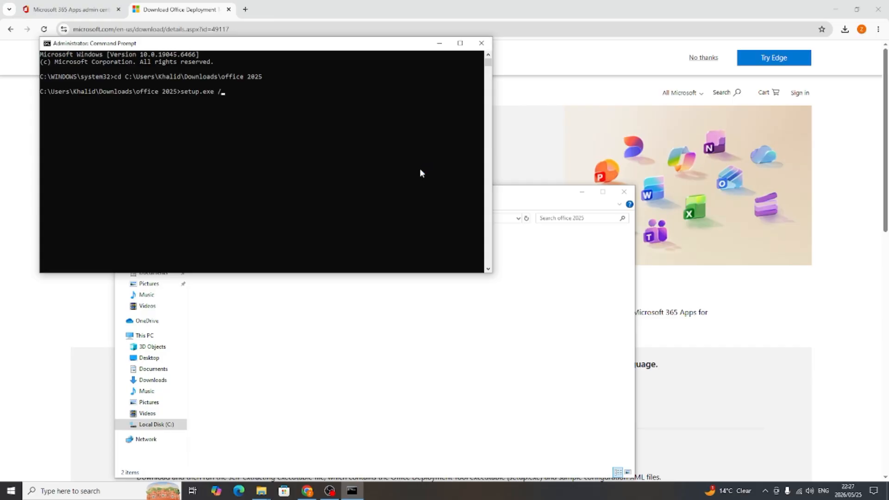
text(figure Configuration.xml)
key(Return)
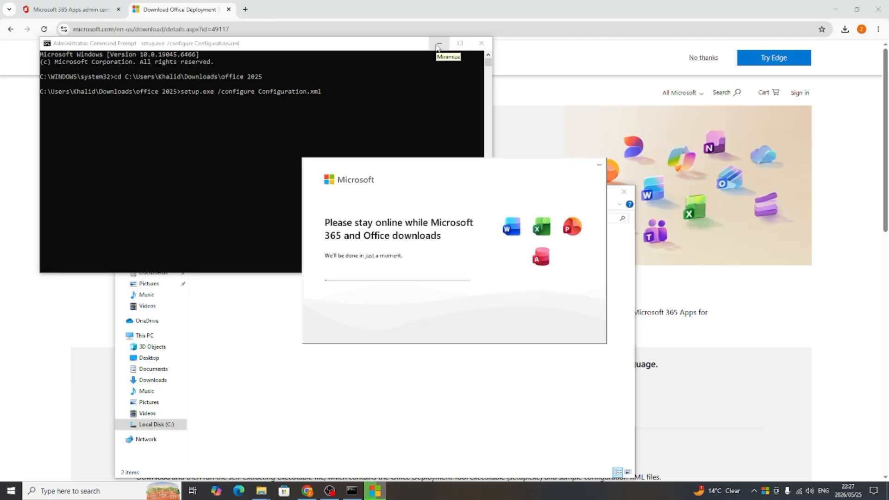
Minimize the Command Prompt, browser and folder windows, and close the Office installer once installation completes
click(439, 45)
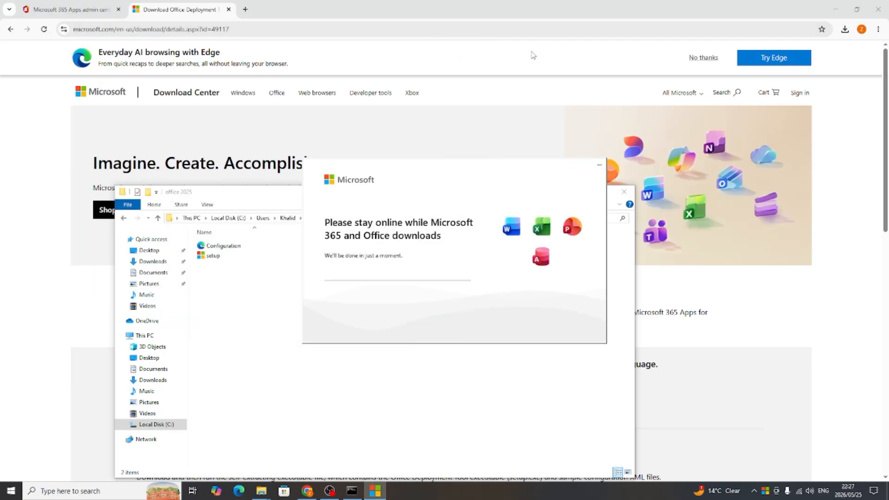
click(831, 13)
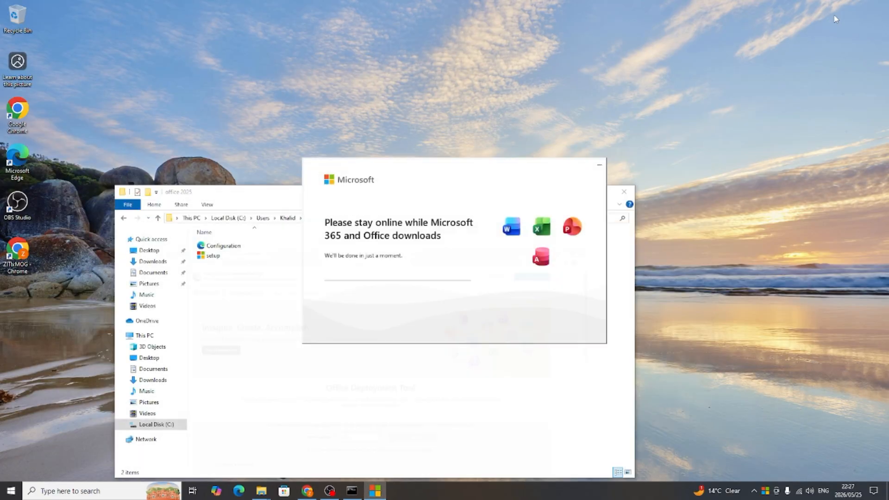
click(255, 197)
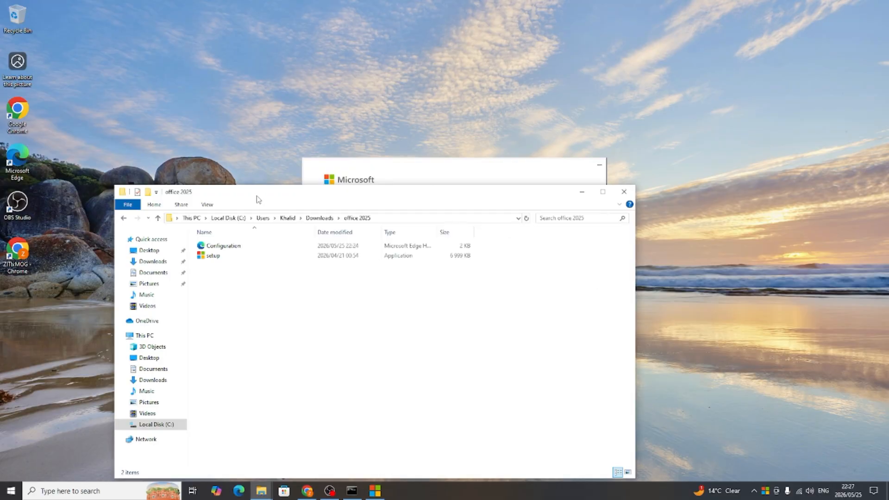
click(583, 192)
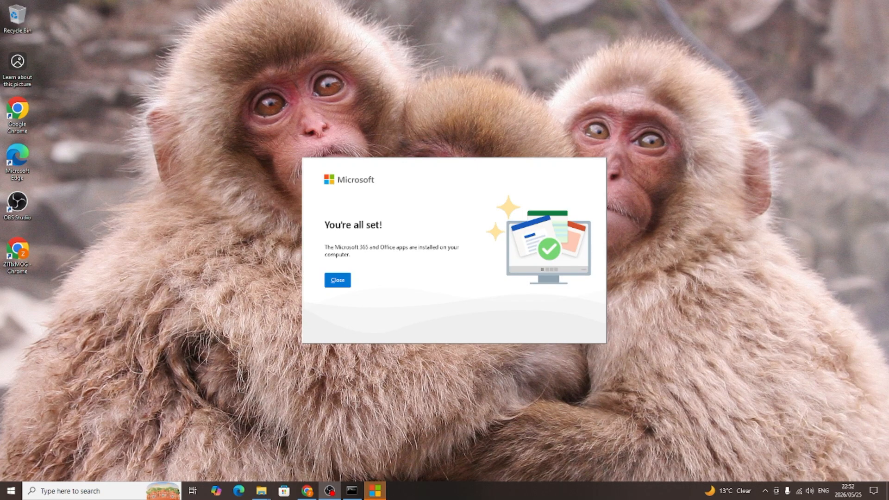
click(339, 283)
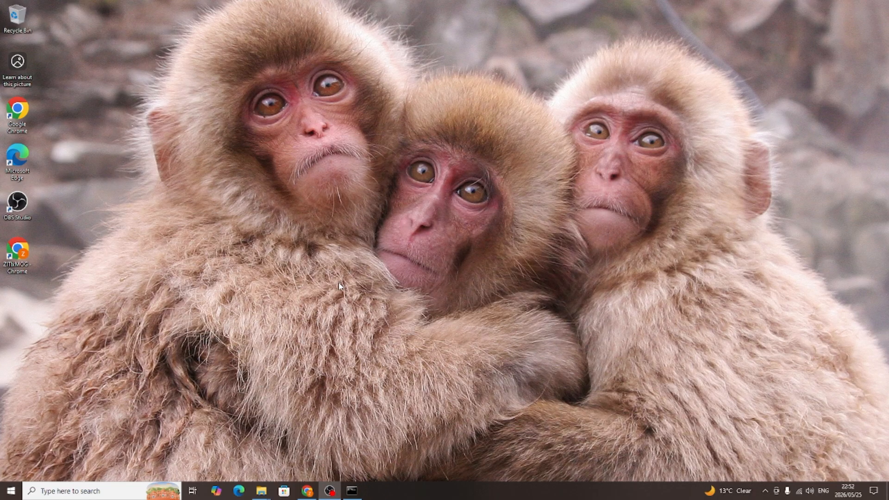
Search Windows for "word" and open the file location of the Word app
click(54, 495)
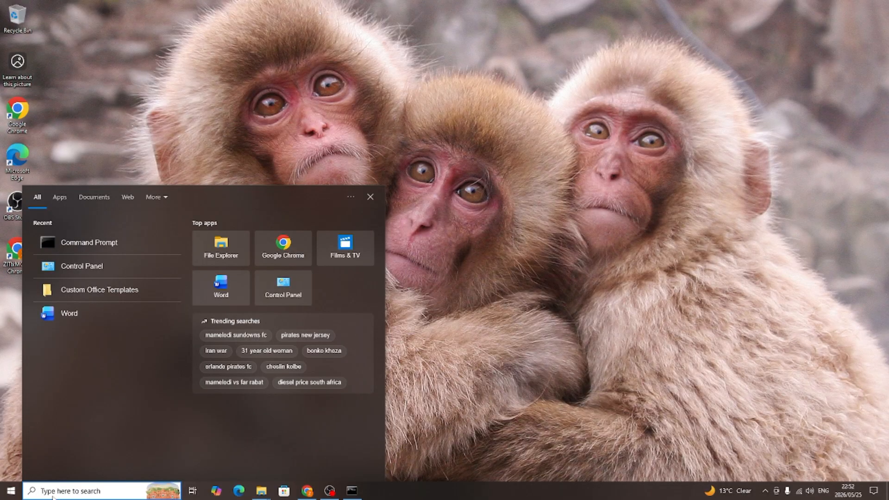
text(word)
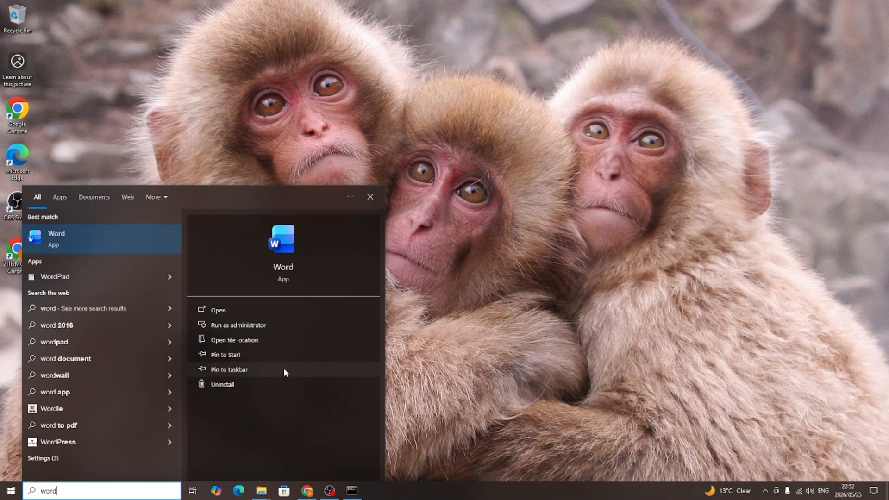
click(257, 341)
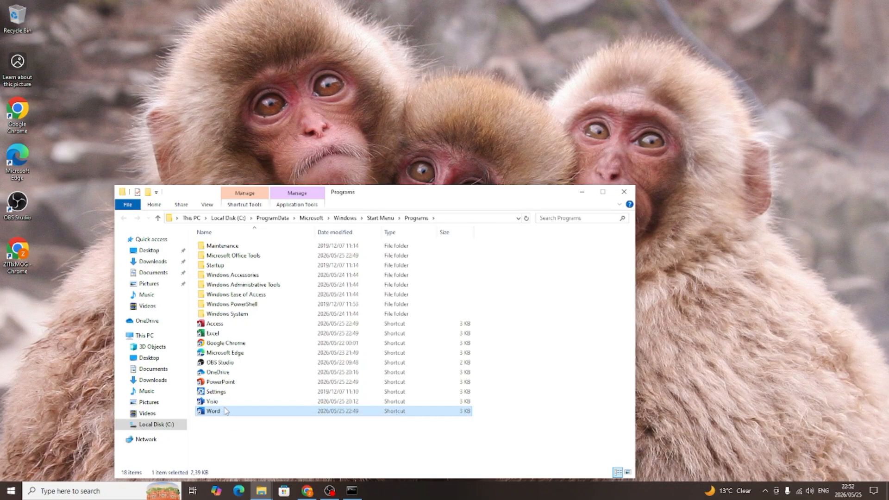
Place the Access, Excel, PowerPoint and Word shortcuts from the Programs folder on the desktop and close the folder
ctrl+click(225, 385)
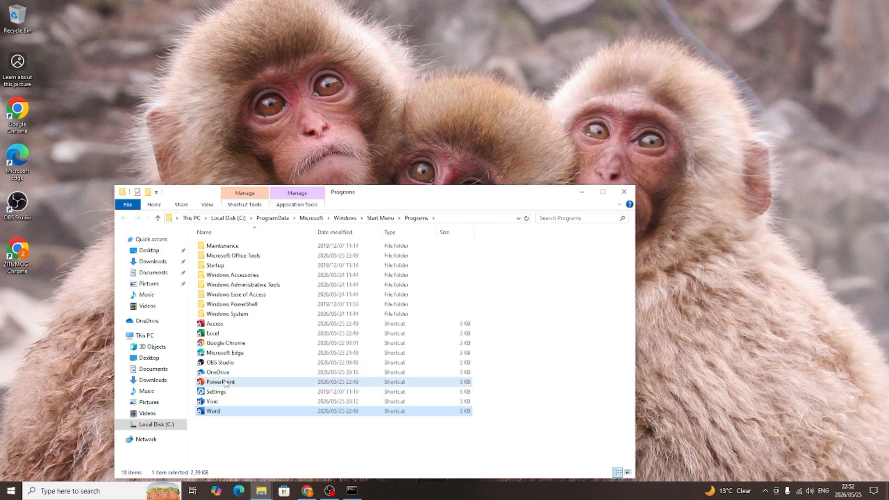
ctrl+click(223, 335)
ctrl+click(227, 326)
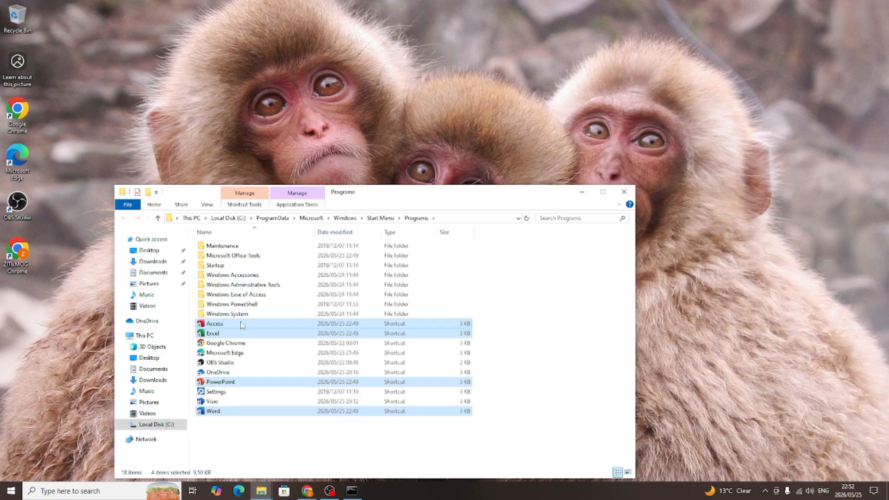
drag(246, 330, 107, 74)
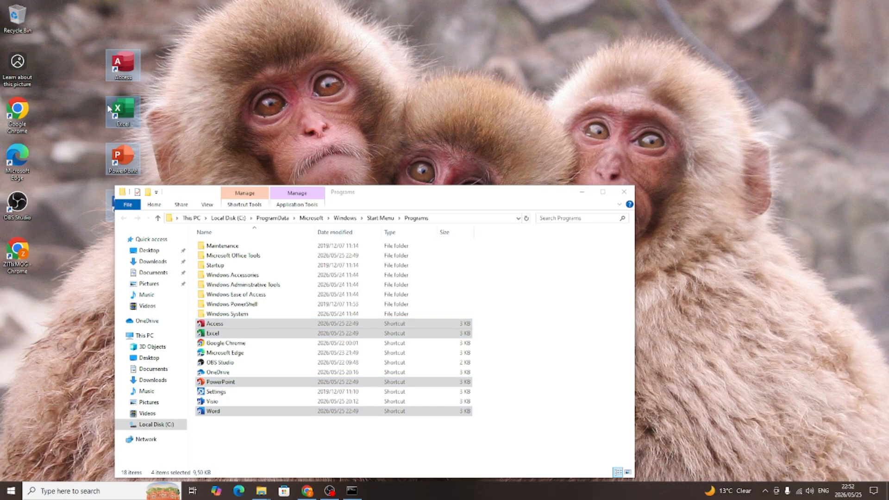
click(621, 194)
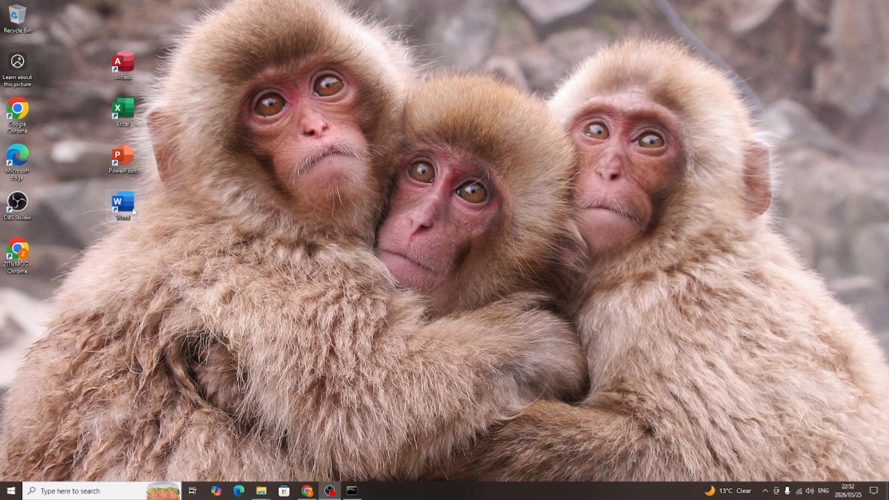
Launch Word from the desktop, accept the Office license agreement and create a blank document
double_click(133, 211)
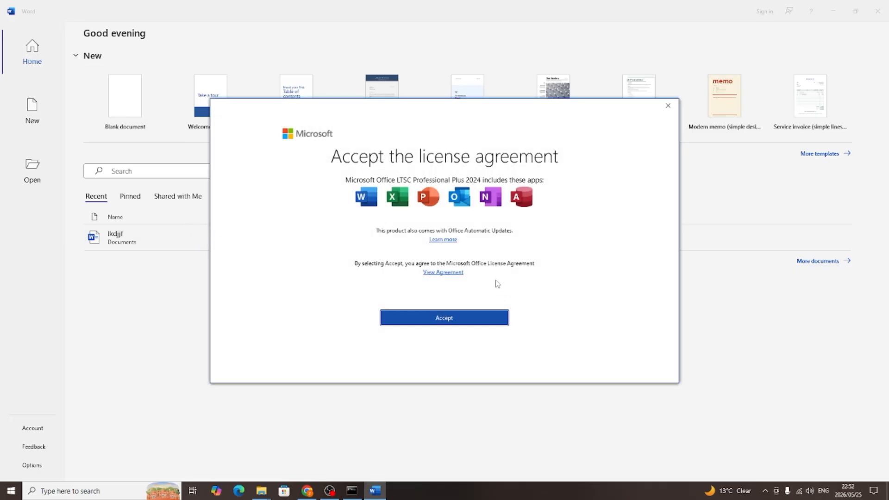
click(467, 324)
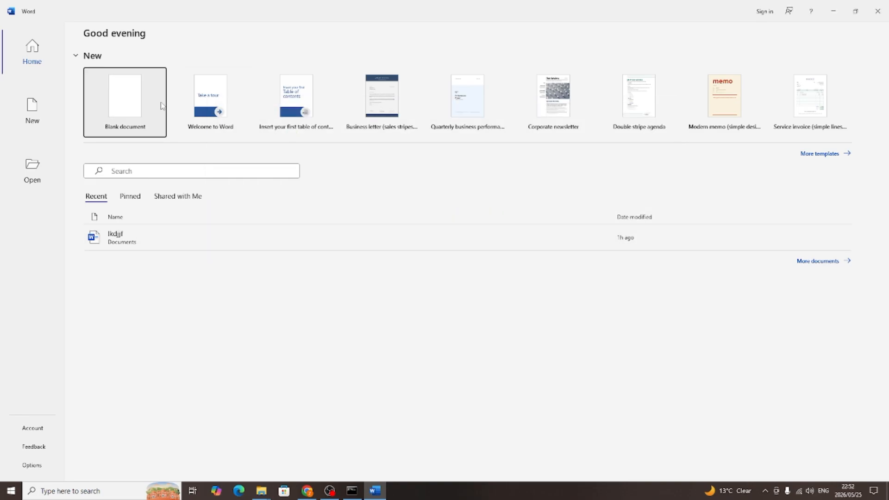
click(111, 100)
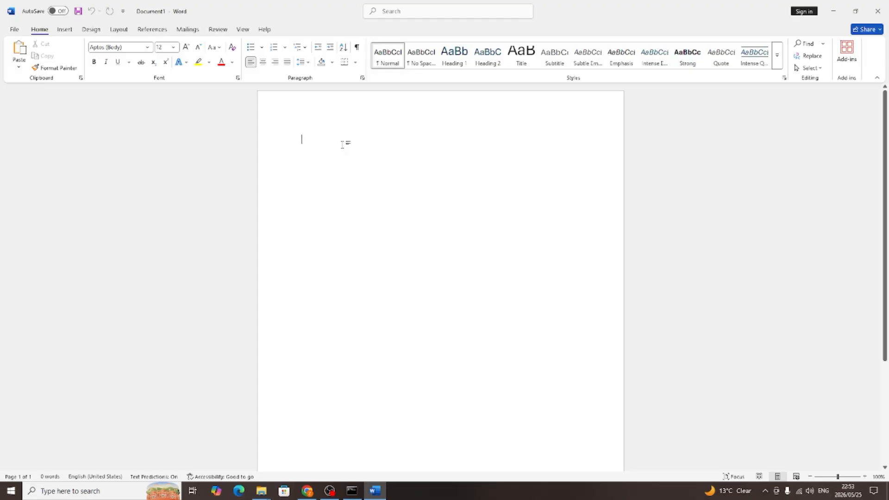
Enter the test text "grhthrht" in the blank document and close Word without saving
text(grhthrht)
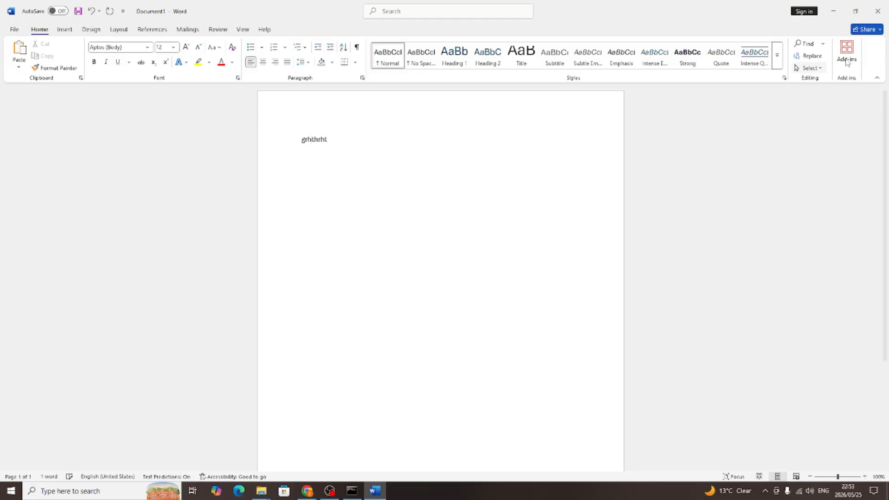
click(878, 11)
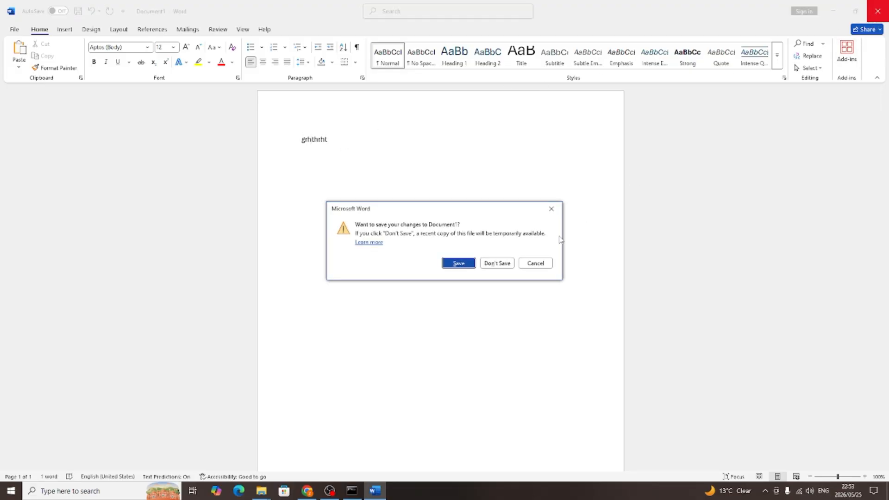
click(506, 263)
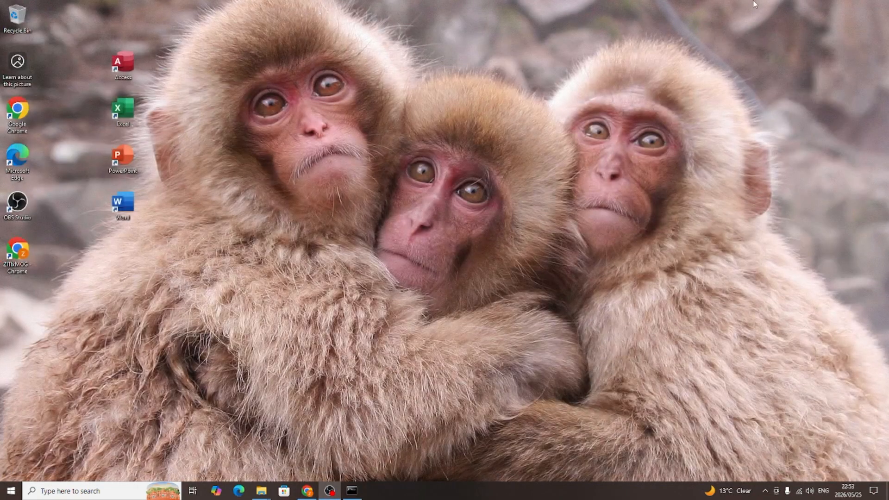
Launch Excel, create a blank workbook and accept the "Use system setting" theme
double_click(120, 109)
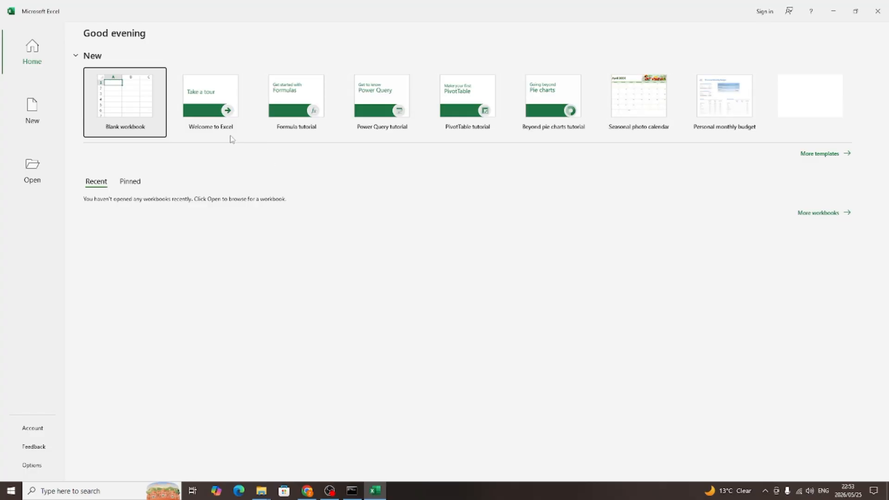
click(129, 109)
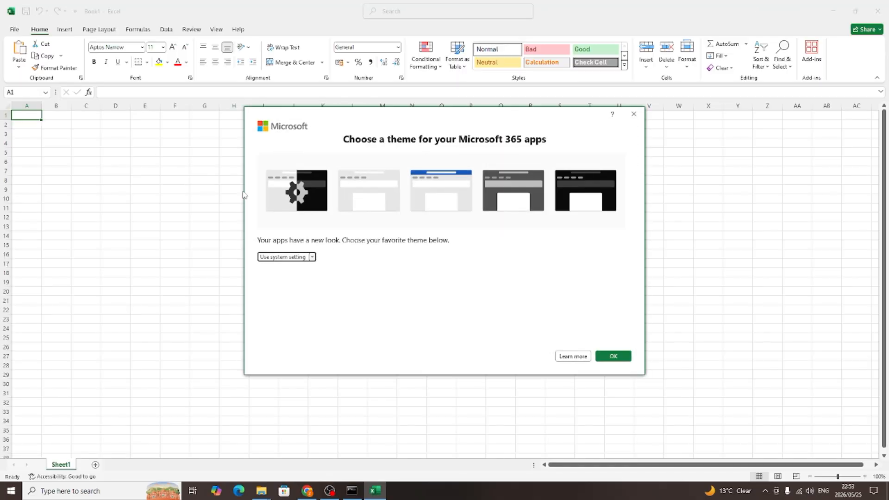
click(613, 356)
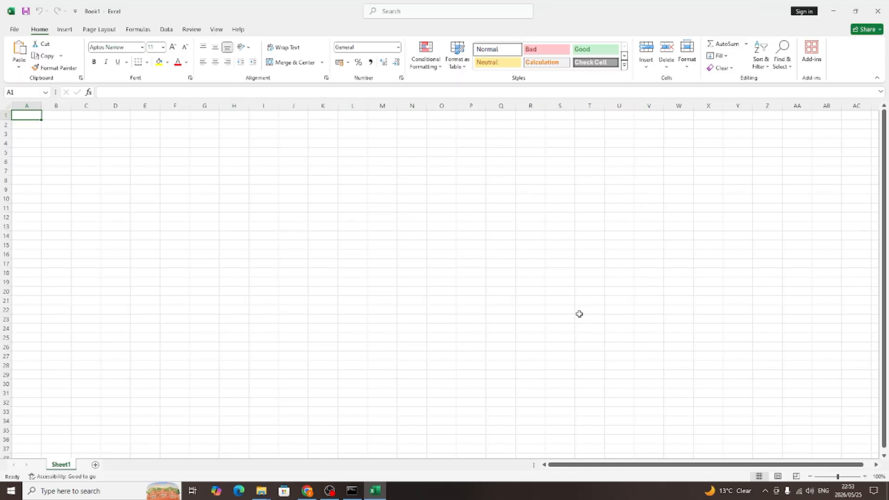
Enter the test text "jkyukyu" in cell B3 and close Excel without saving the workbook
click(51, 130)
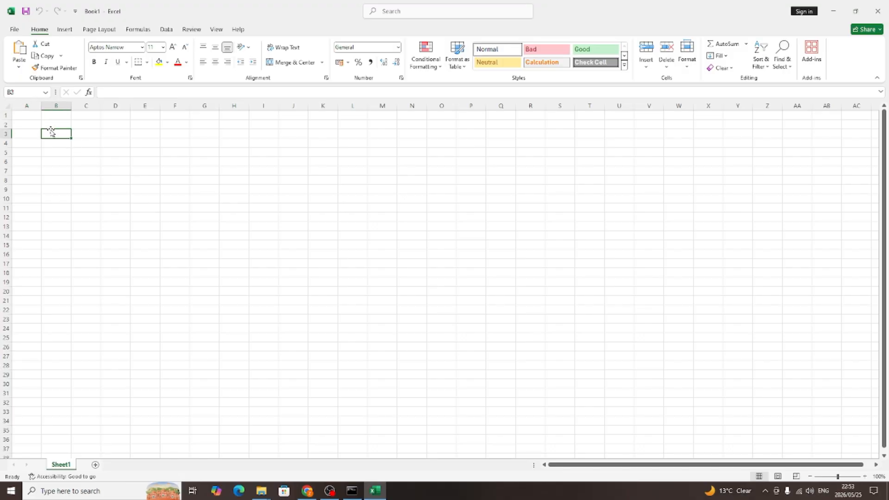
text(jkyukyu)
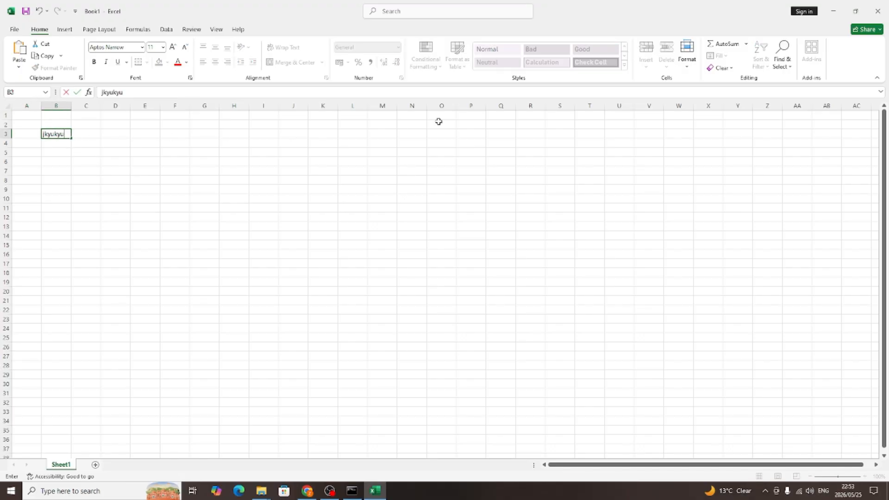
click(876, 19)
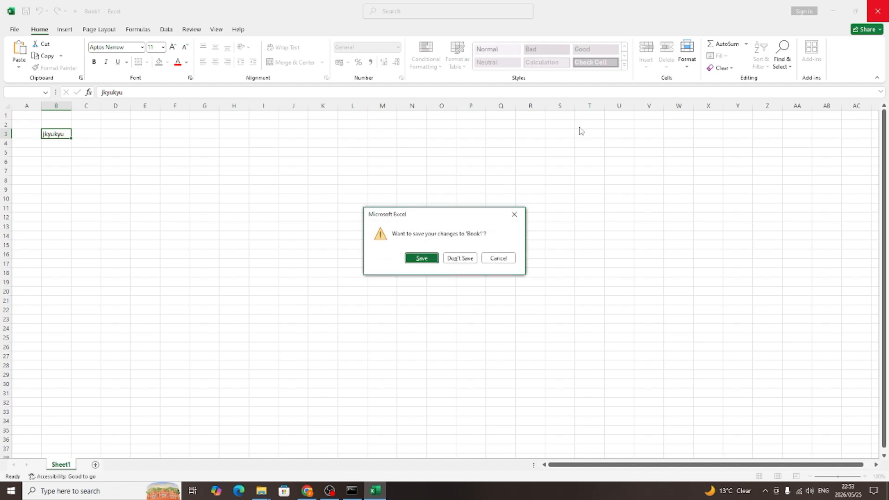
click(472, 258)
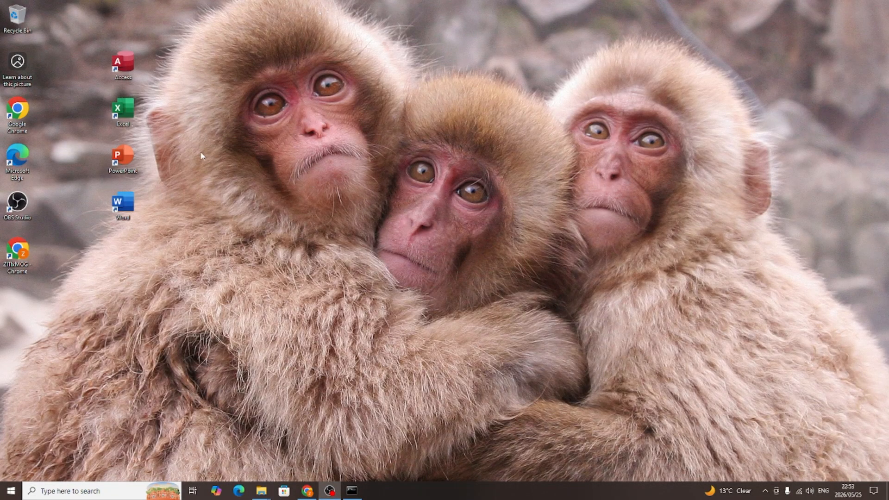
Check that Access and PowerPoint start from their desktop shortcuts, closing each one
double_click(127, 75)
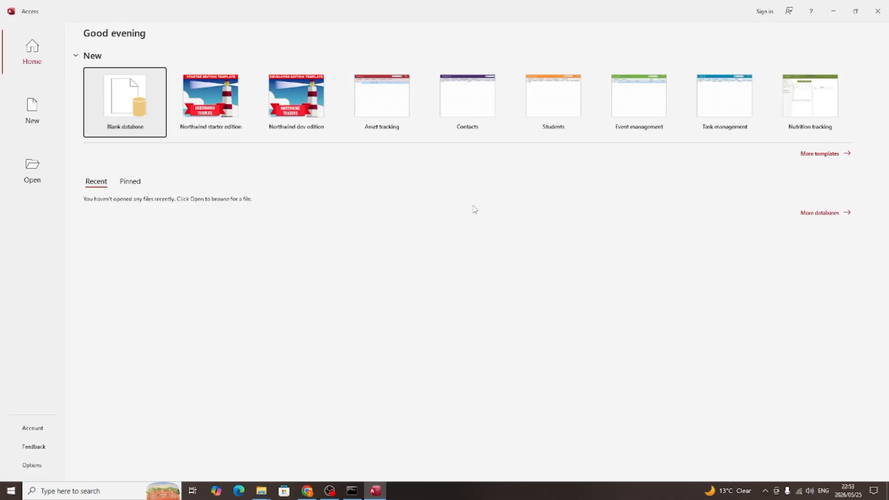
click(877, 11)
double_click(123, 158)
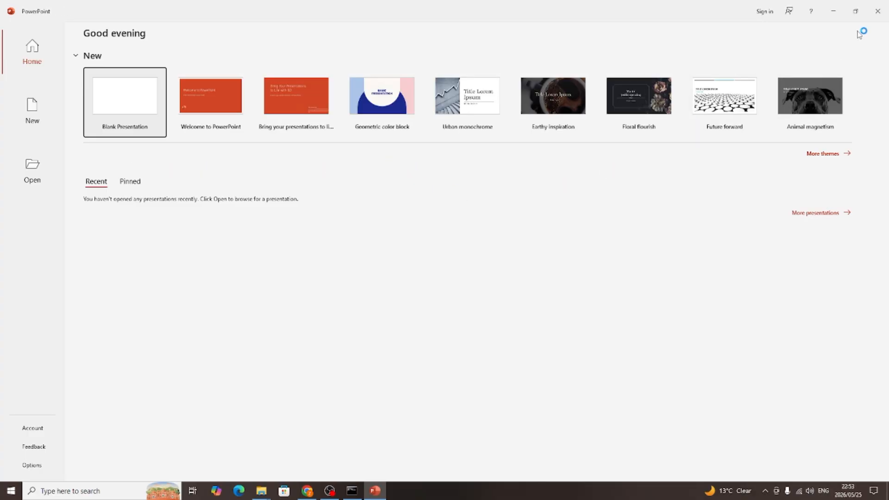
click(877, 11)
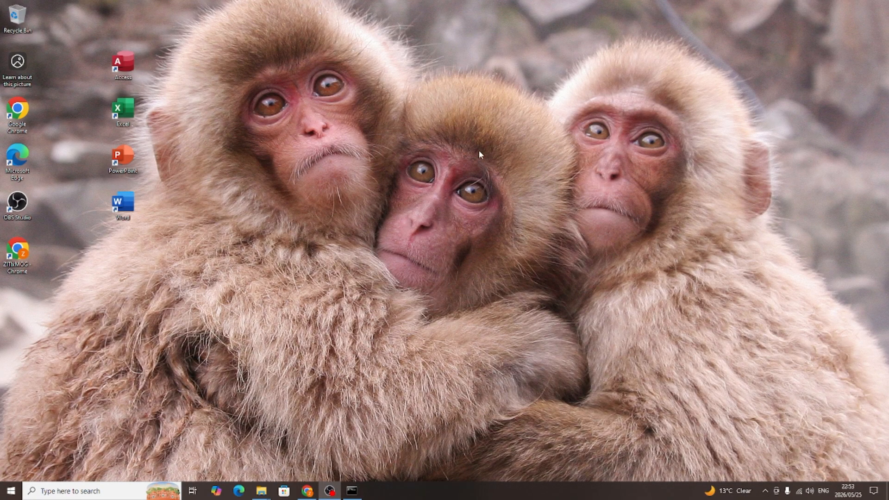
Create a blank Word document and write "SUBSCRIB" centred in red at font size 24
double_click(123, 204)
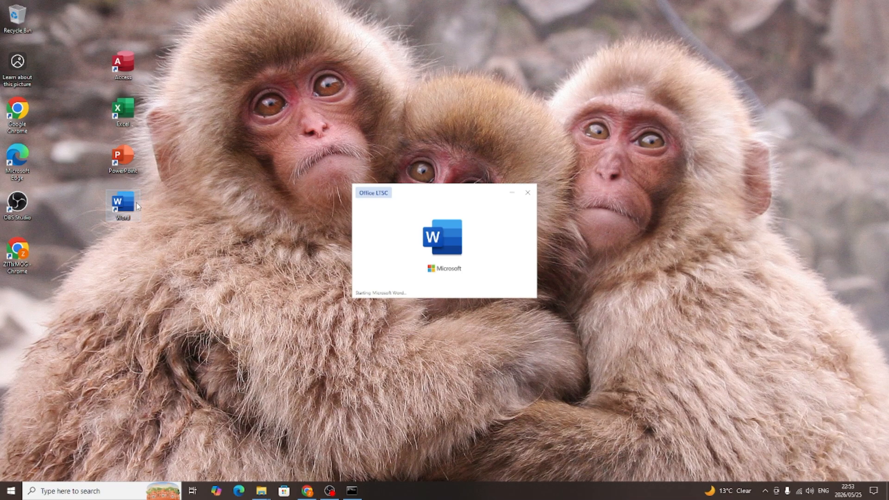
click(143, 119)
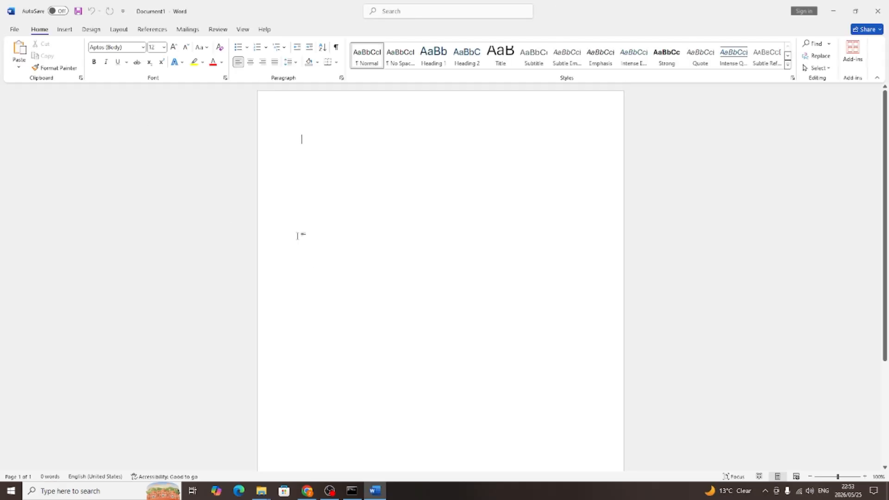
click(164, 48)
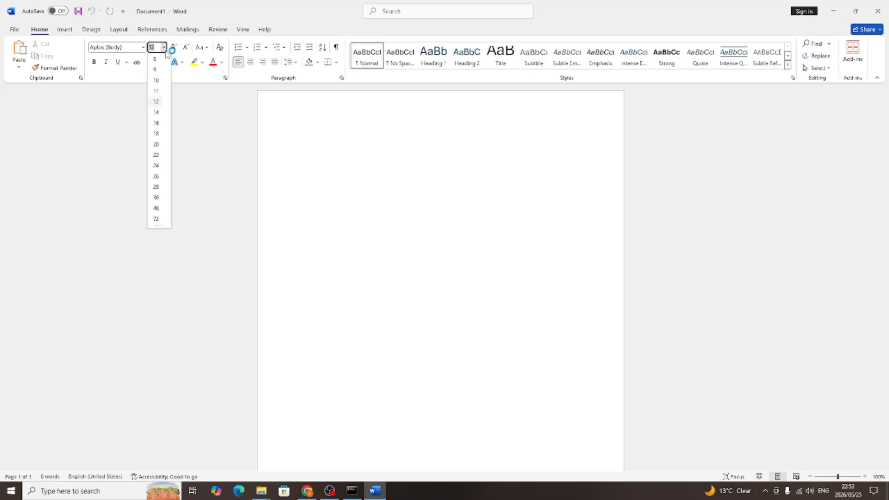
click(161, 169)
click(250, 62)
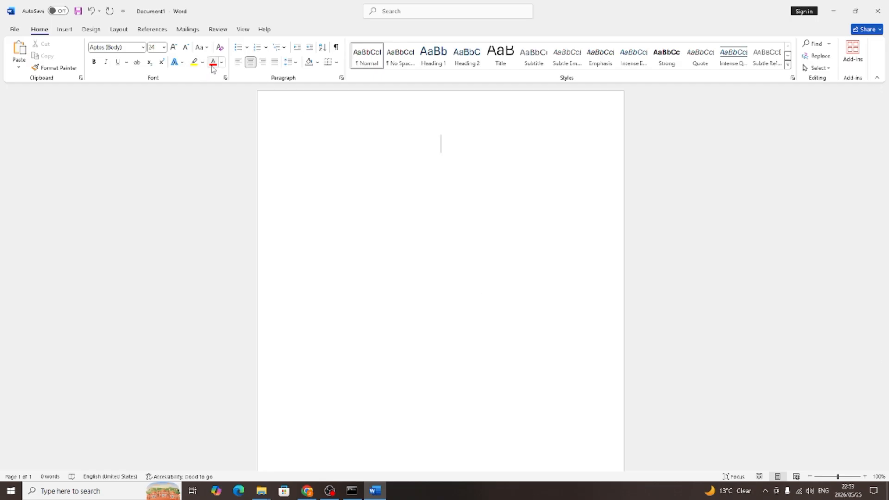
text(SUB)
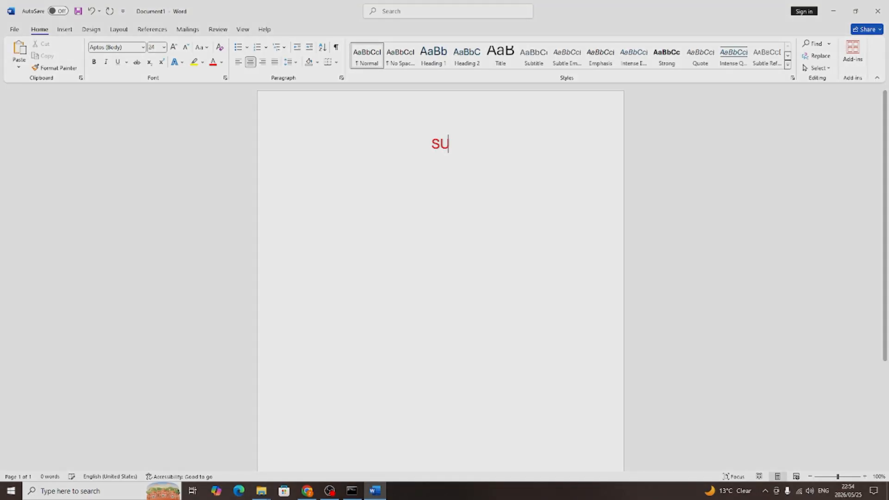
text(SCRIB)
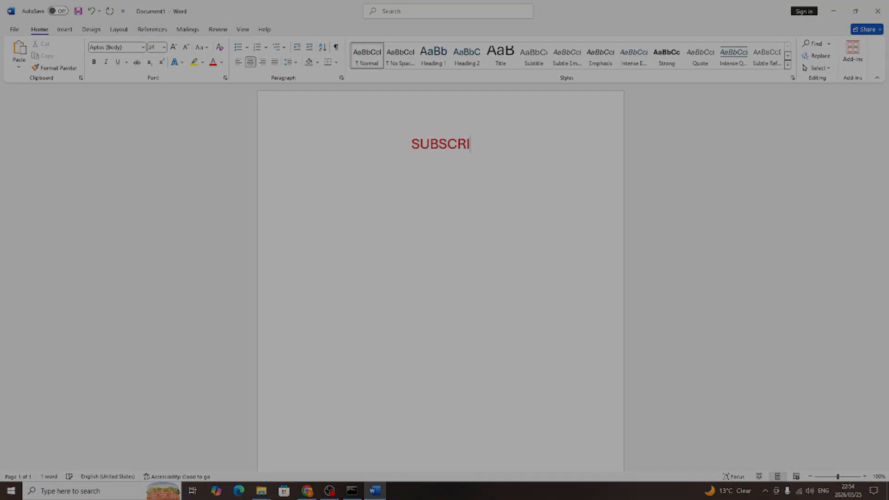